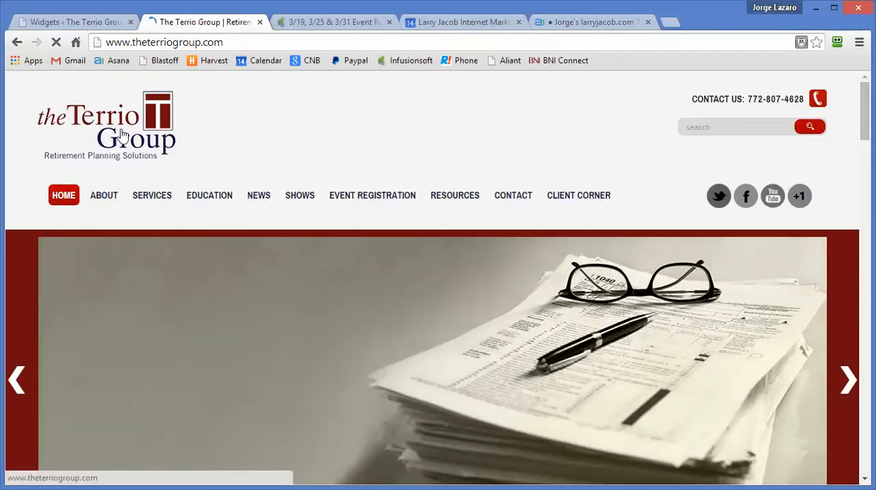
# Step: Open the Terrio Group site's event registration page and look over the event listing and welcome text
pyautogui.click(360, 198)
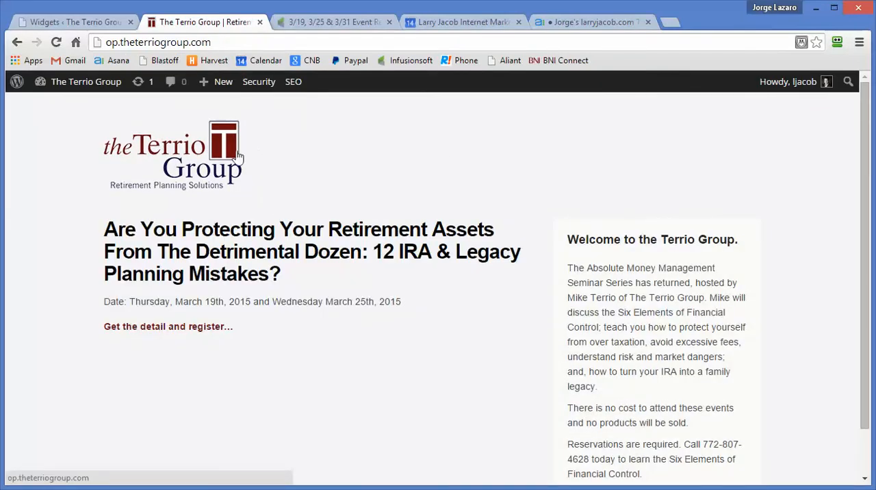
pyautogui.scroll(-1, 371, 156)
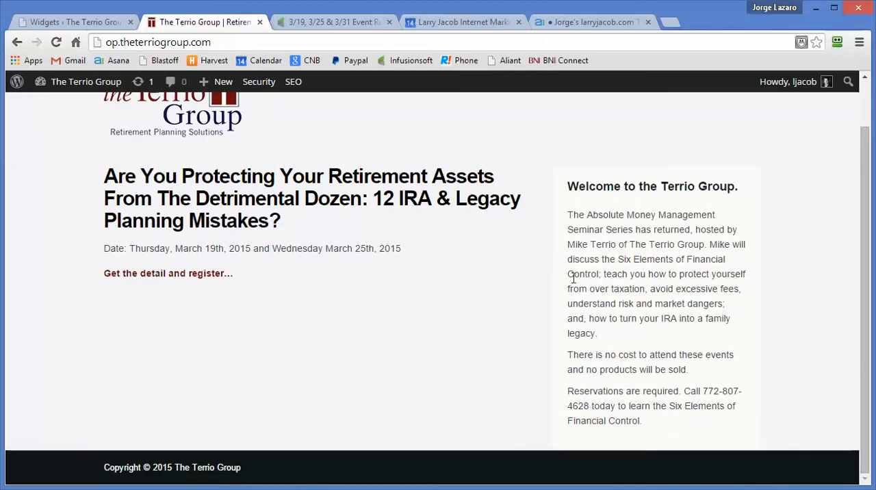
pyautogui.scroll(1, 573, 276)
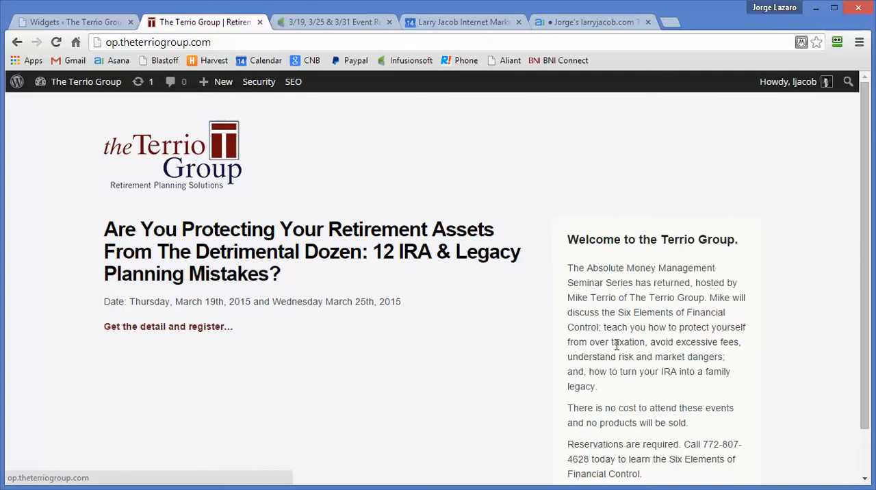
pyautogui.scroll(-1, 615, 346)
pyautogui.scroll(1, 616, 346)
# Step: Open the "12 IRA & Legacy Planning Mistakes" event post and review its details and registration form
pyautogui.click(260, 253)
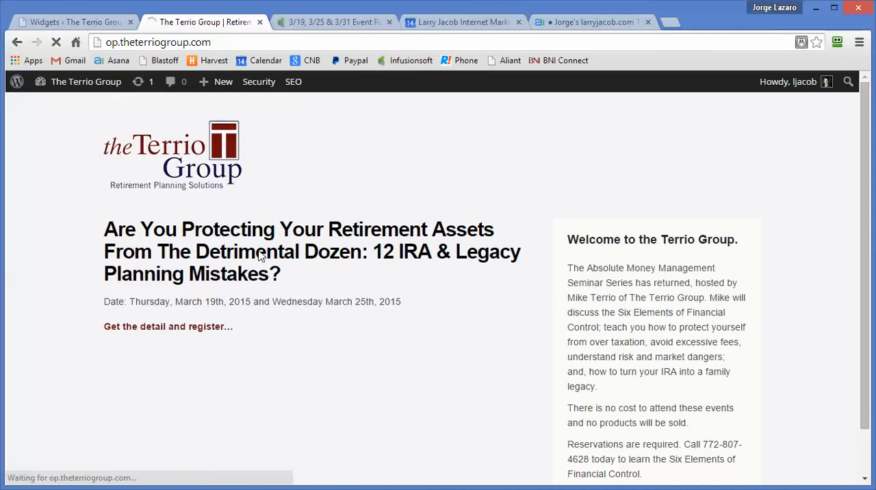
pyautogui.scroll(-1, 336, 302)
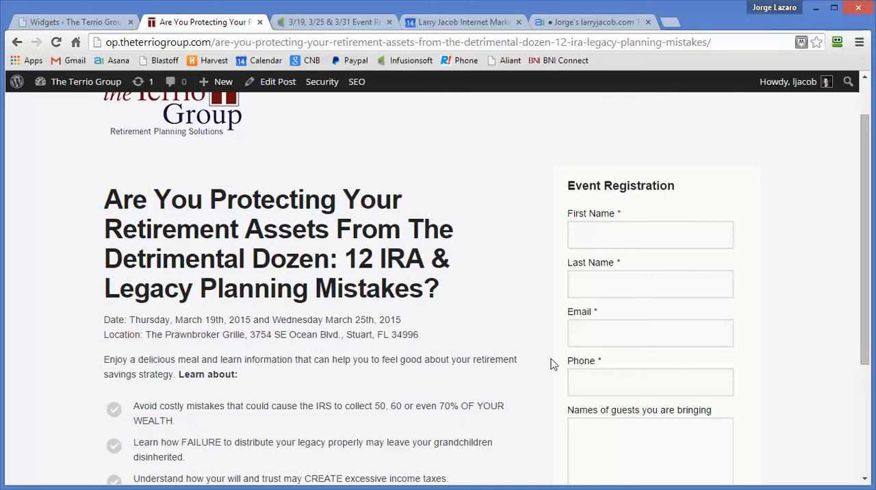
pyautogui.scroll(-3, 552, 364)
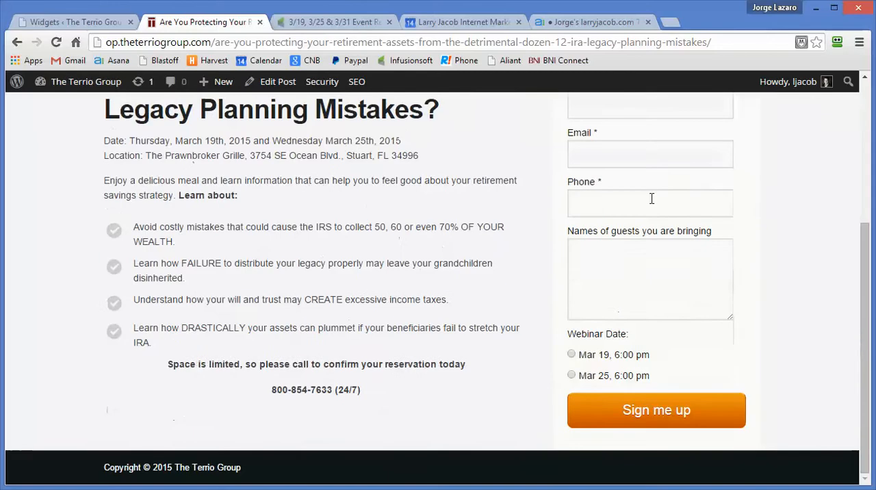
# Step: Submit the event registration form with all fields empty and examine the returned form's required fields and webinar dates
pyautogui.click(652, 198)
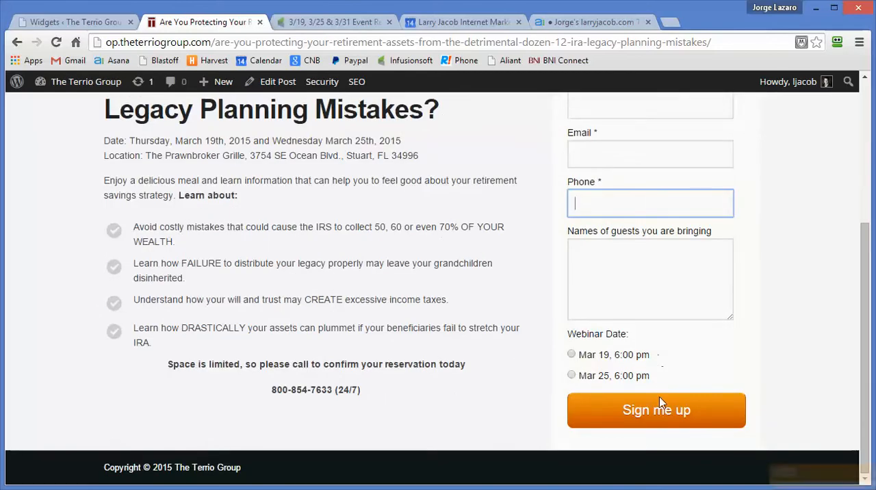
pyautogui.click(656, 410)
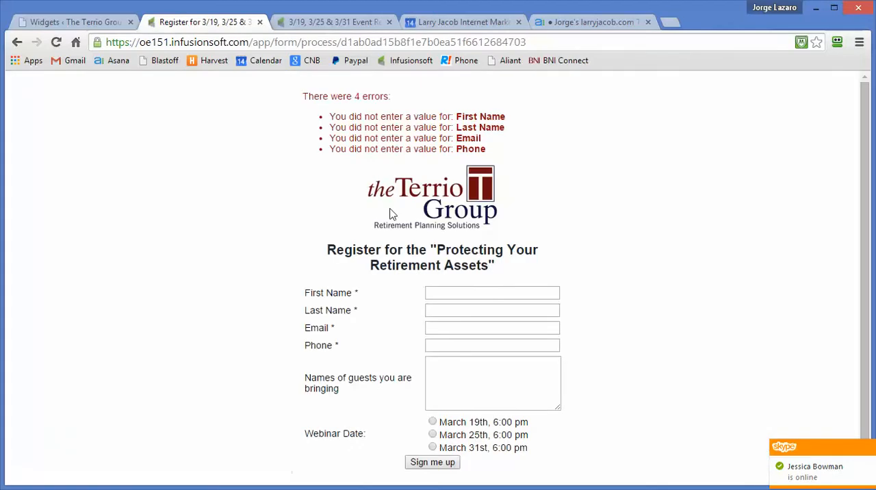
pyautogui.scroll(-1, 207, 306)
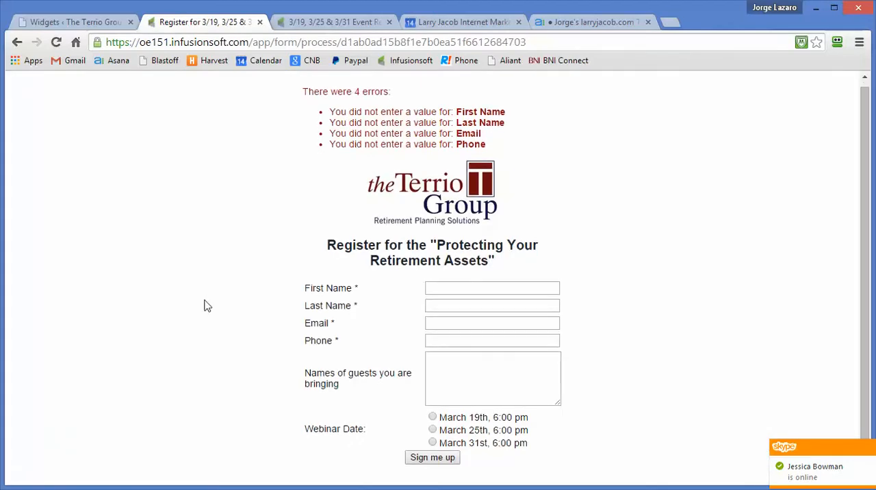
pyautogui.scroll(1, 297, 256)
pyautogui.scroll(-1, 297, 256)
pyautogui.scroll(1, 297, 256)
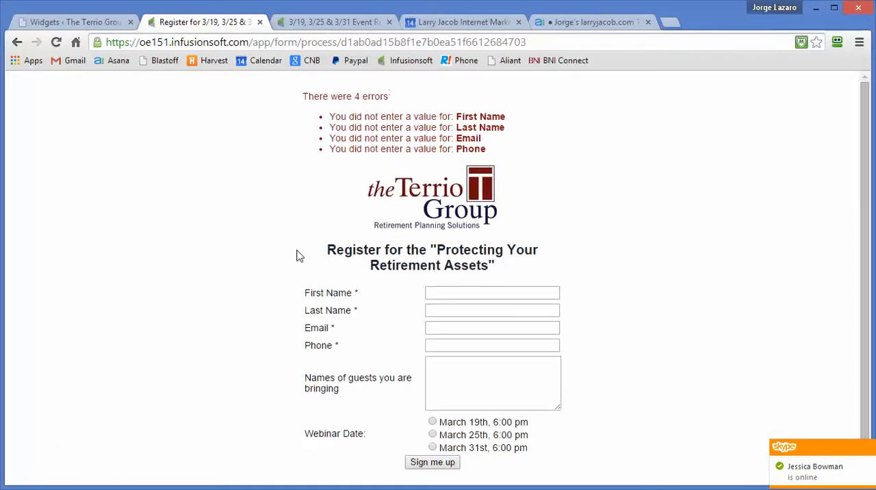
pyautogui.scroll(-1, 297, 256)
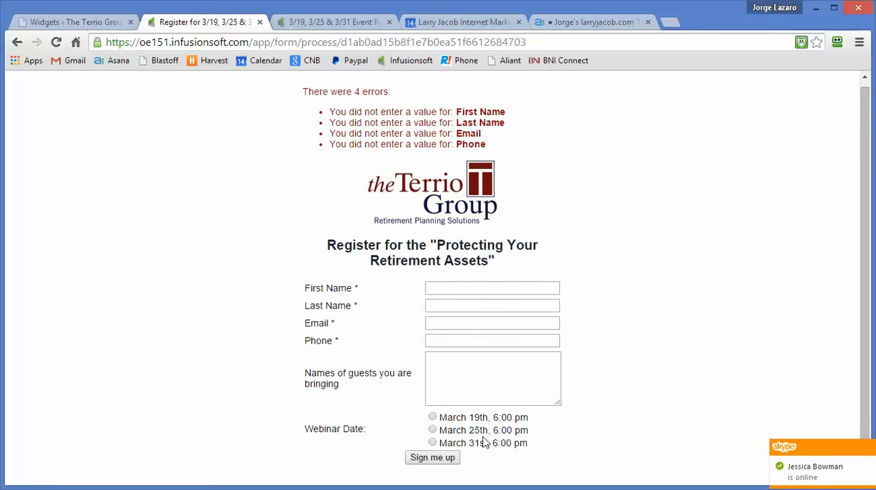
pyautogui.scroll(1, 612, 320)
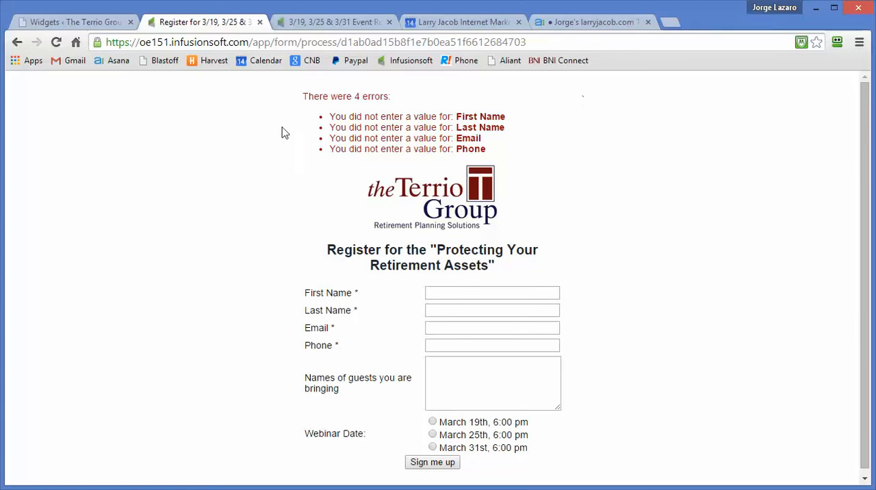
# Step: Return to the event post and check its event details and webinar date options
pyautogui.click(18, 44)
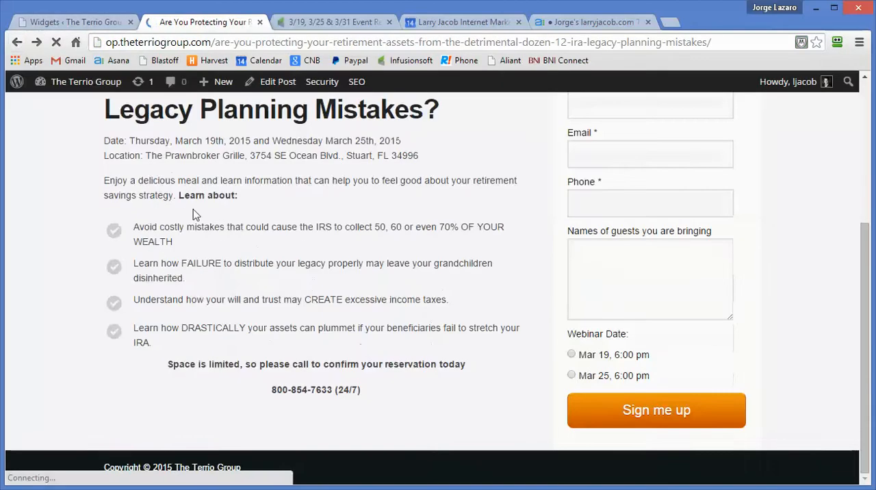
pyautogui.scroll(-4, 400, 195)
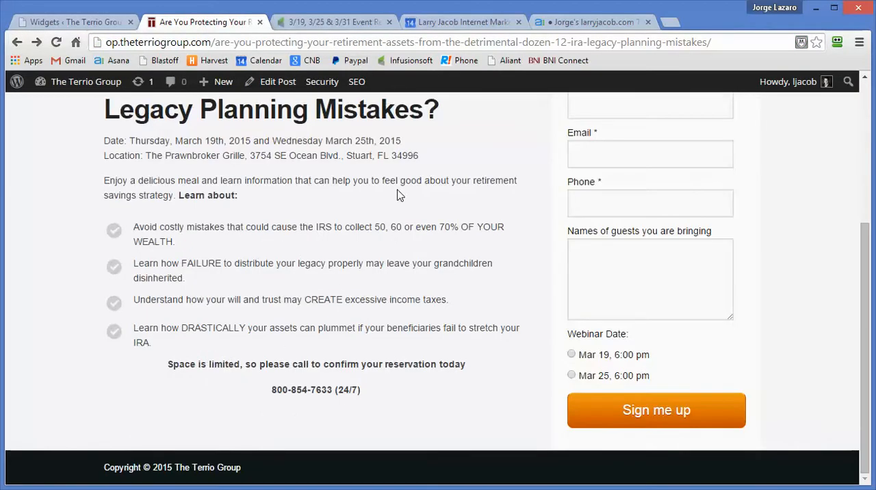
pyautogui.scroll(4, 401, 196)
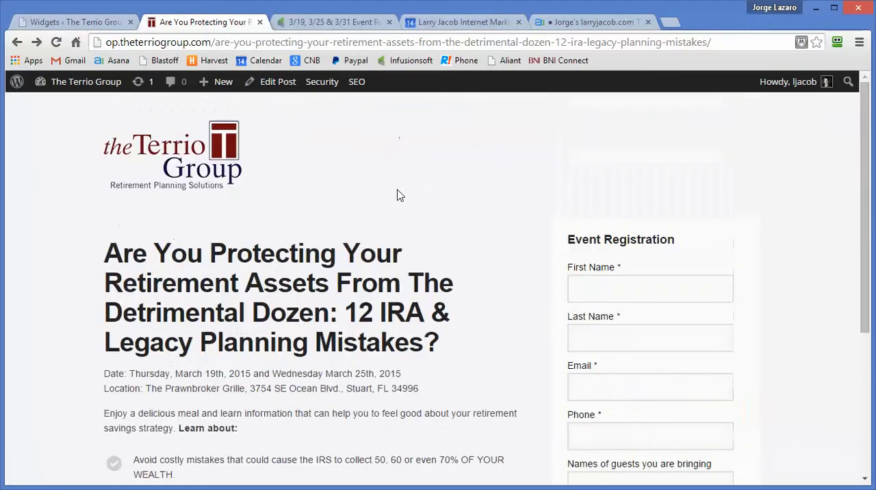
# Step: Switch to Infusionsoft's Campaign Builder and examine the "3/19, 3/25 & 3/31 Event Registration" campaign flow against the event post
pyautogui.click(335, 23)
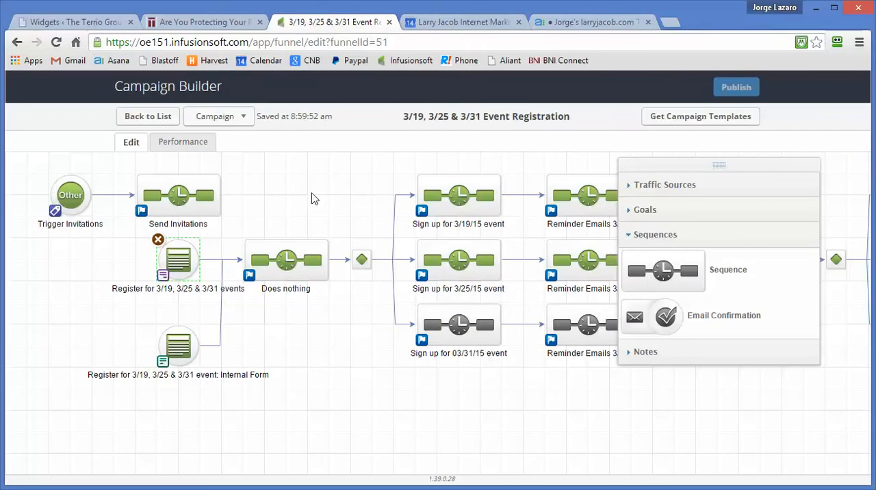
pyautogui.moveTo(311, 198); pyautogui.dragTo(321, 215)
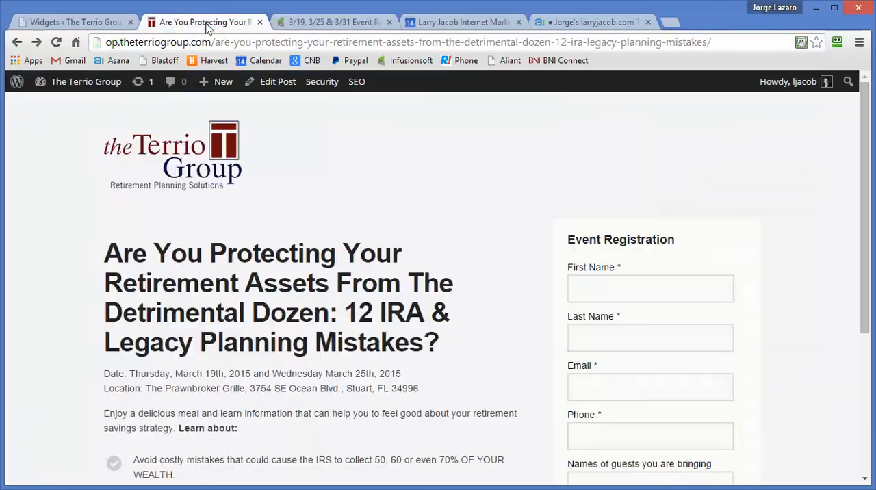
pyautogui.click(208, 24)
pyautogui.click(341, 21)
# Step: Open the "Register for 3/19, 3/25 & 3/31 events" web form and review its fields down to the webinar dates
pyautogui.doubleClick(187, 279)
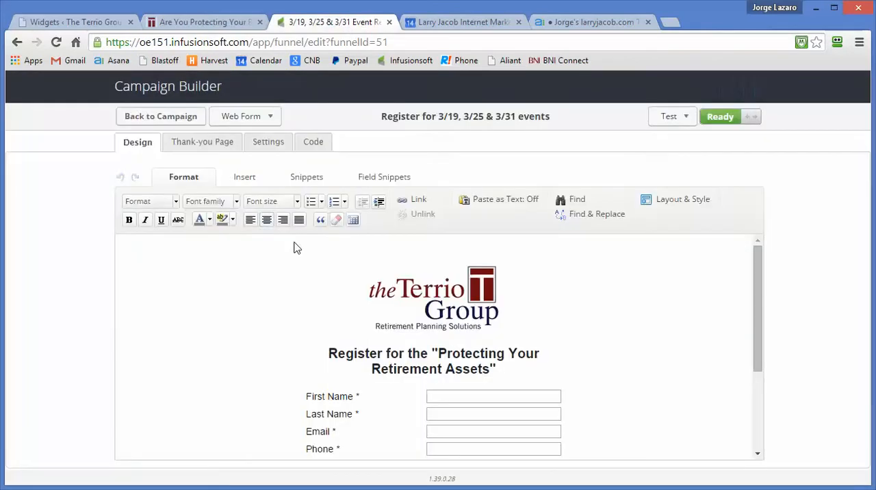
pyautogui.scroll(-1, 430, 280)
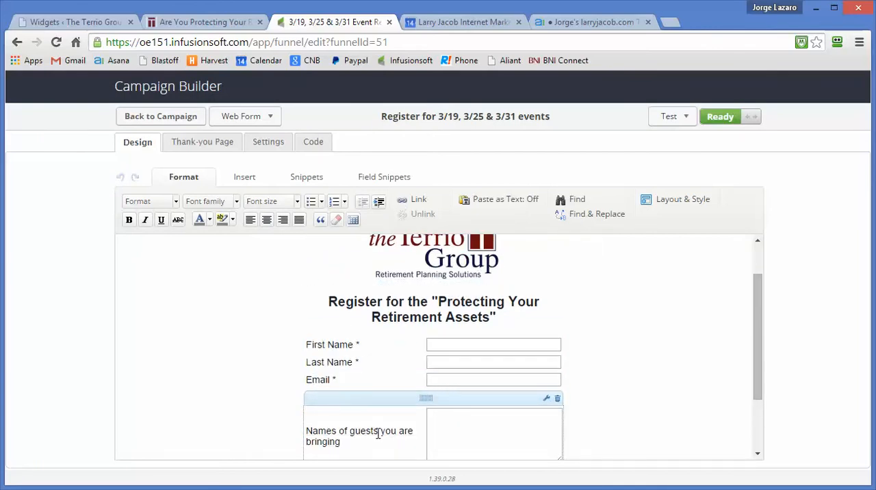
pyautogui.scroll(-2, 378, 430)
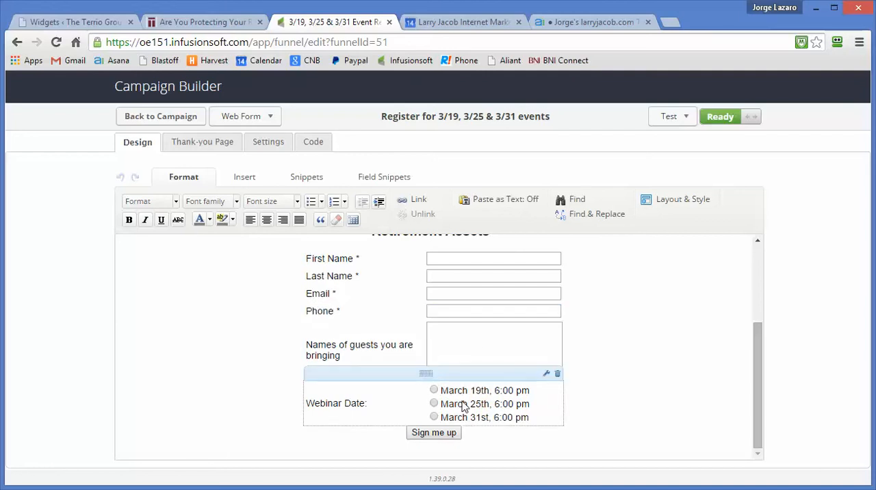
# Step: Inspect the tags applied by each Webinar Date option in the radio settings, and close them without saving
pyautogui.click(546, 373)
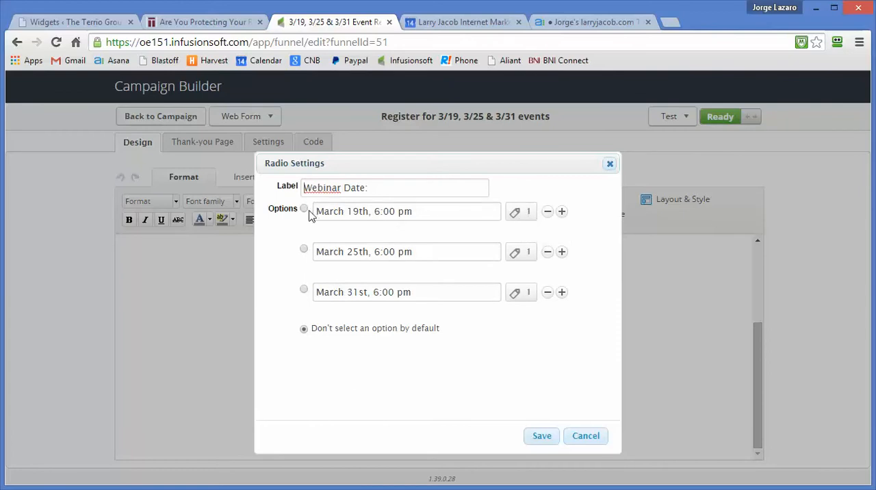
pyautogui.click(518, 217)
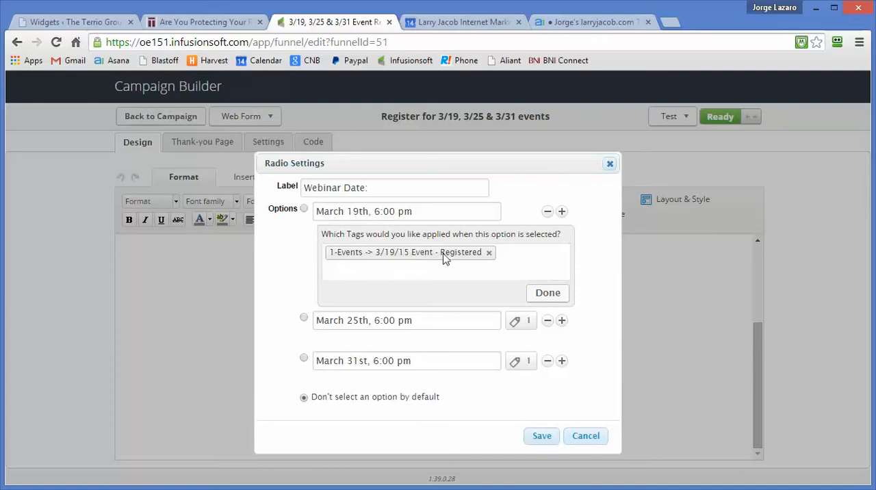
pyautogui.click(520, 327)
pyautogui.scroll(-3, 523, 379)
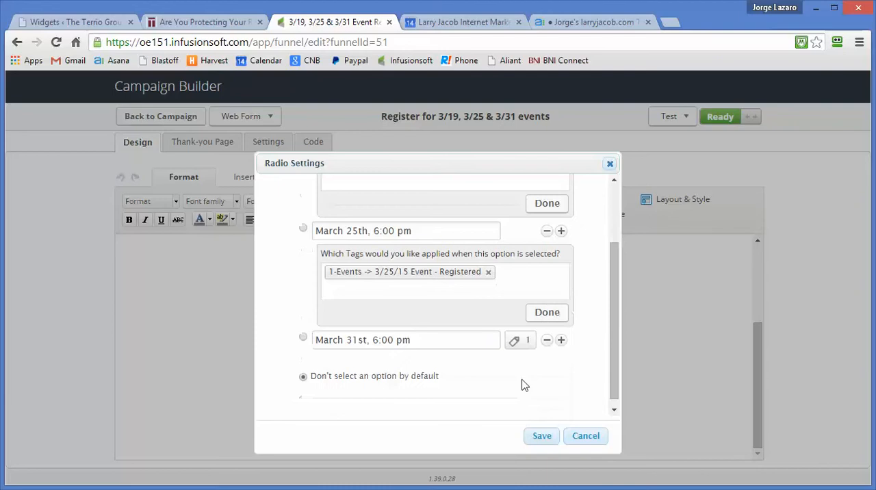
pyautogui.click(520, 340)
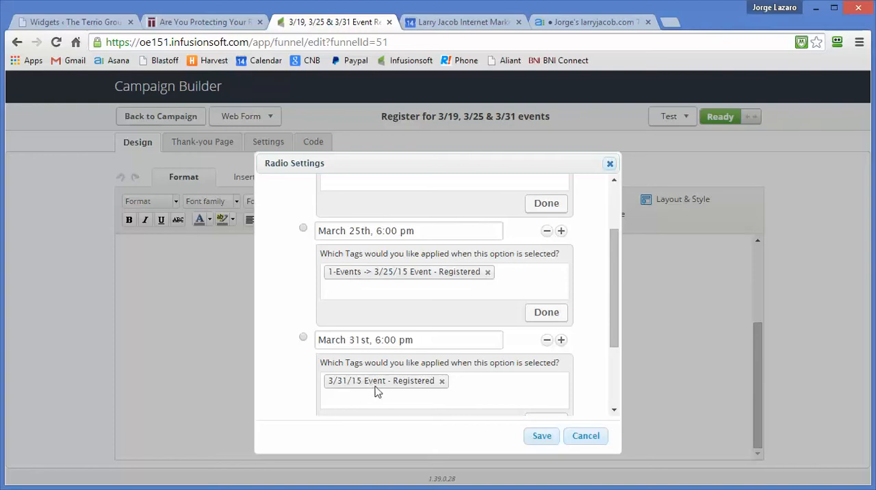
pyautogui.click(586, 438)
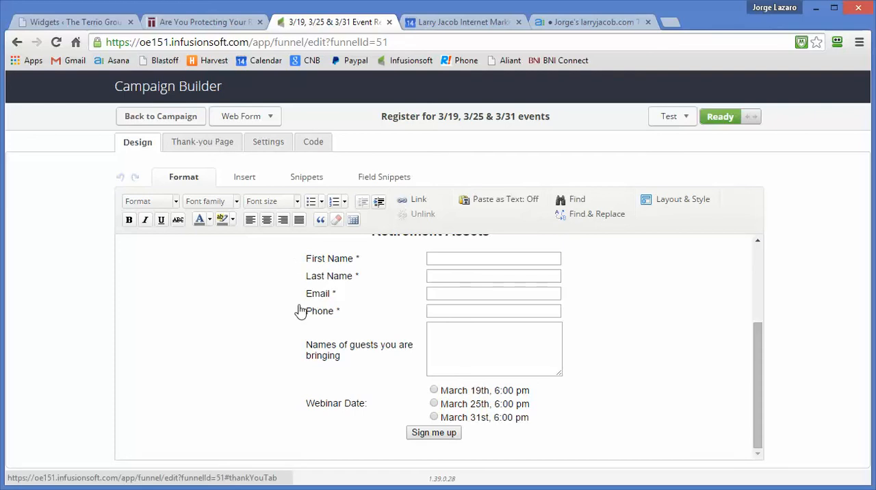
# Step: Review the web form's thank-you page message and its duplicate checking and notification email settings
pyautogui.click(199, 140)
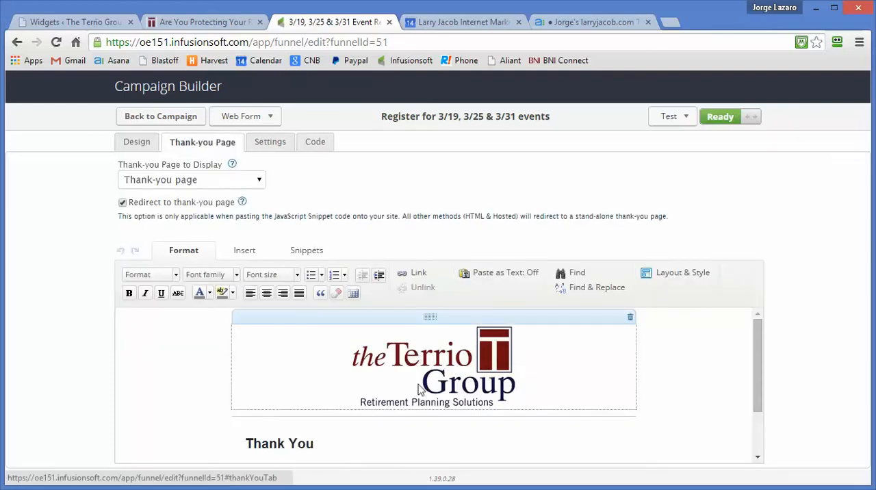
pyautogui.scroll(-1, 419, 384)
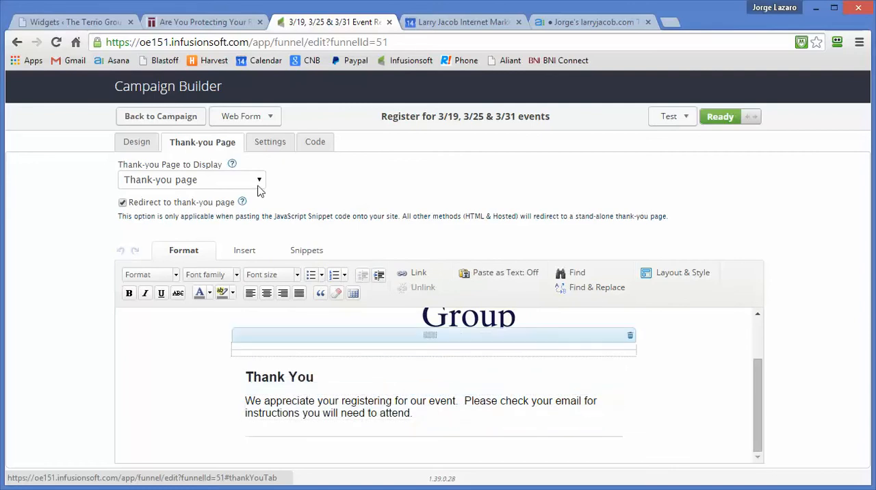
pyautogui.click(270, 145)
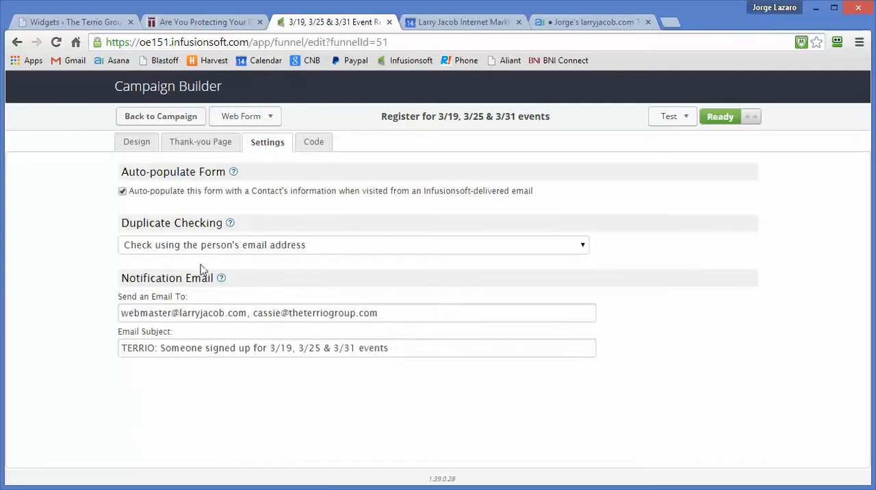
pyautogui.click(122, 313)
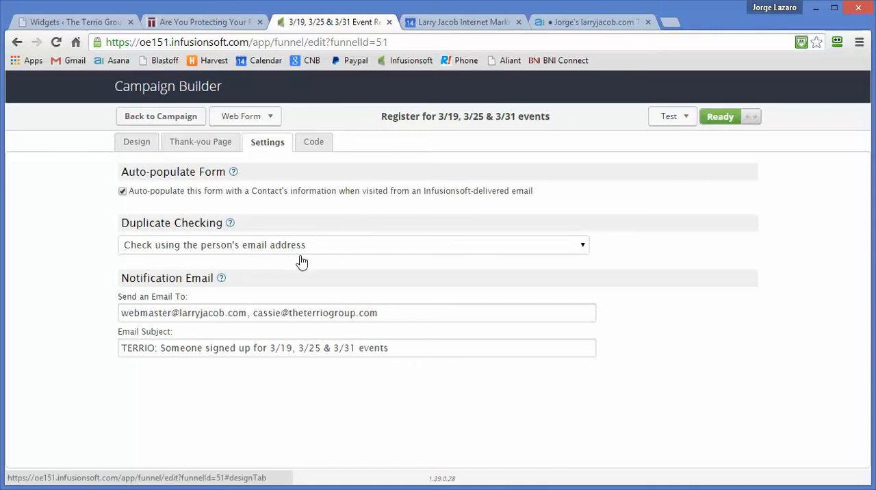
# Step: Return to the web form's design and recheck its fields and webinar date options
pyautogui.click(130, 145)
pyautogui.scroll(-1, 434, 369)
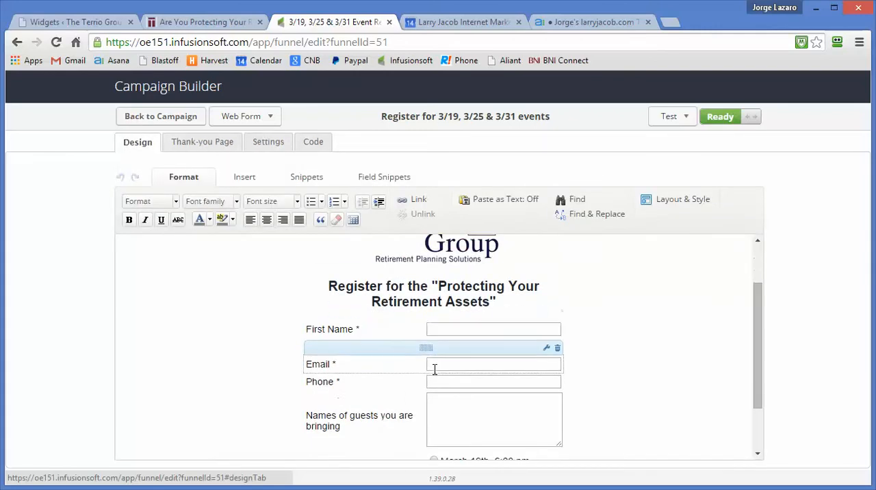
pyautogui.scroll(-1, 477, 445)
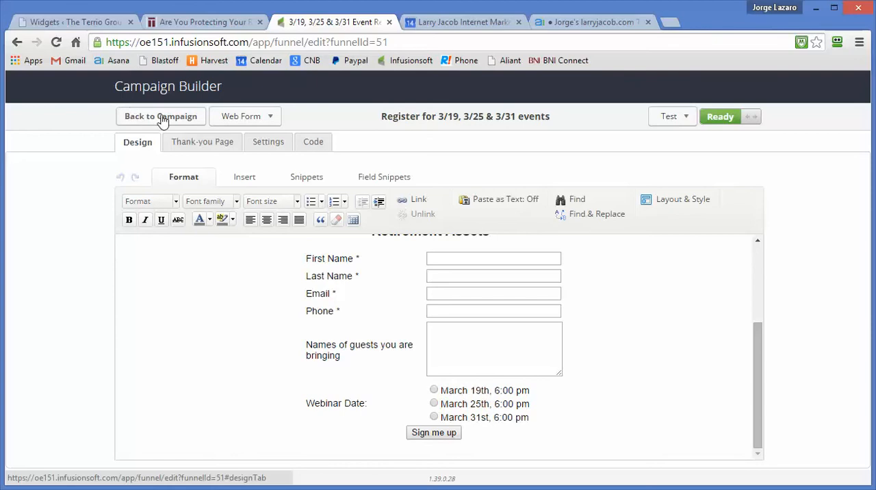
# Step: Display the web form's unstyled HTML code and look through it down to the March 31st webinar date option
pyautogui.click(313, 143)
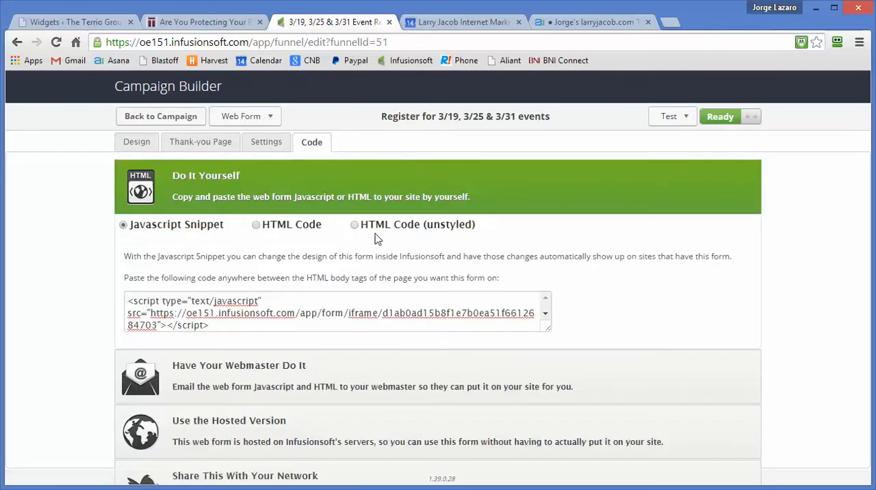
pyautogui.click(354, 226)
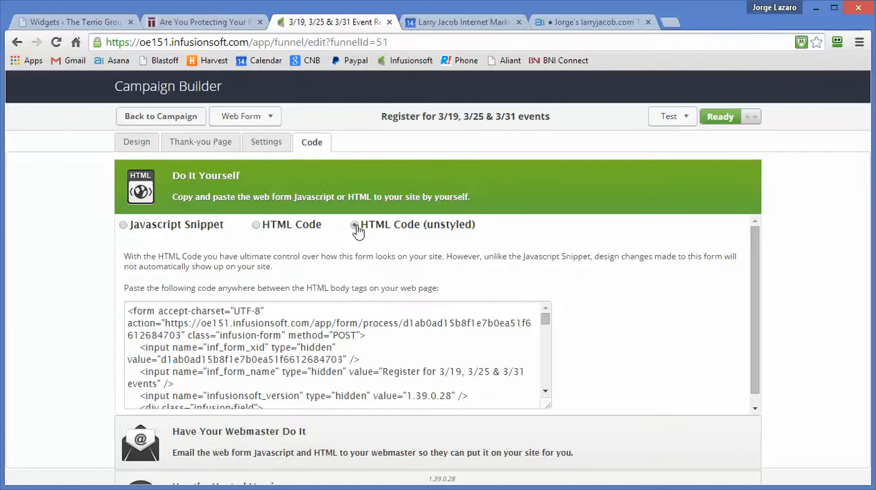
pyautogui.scroll(-2, 355, 363)
pyautogui.scroll(-10, 354, 363)
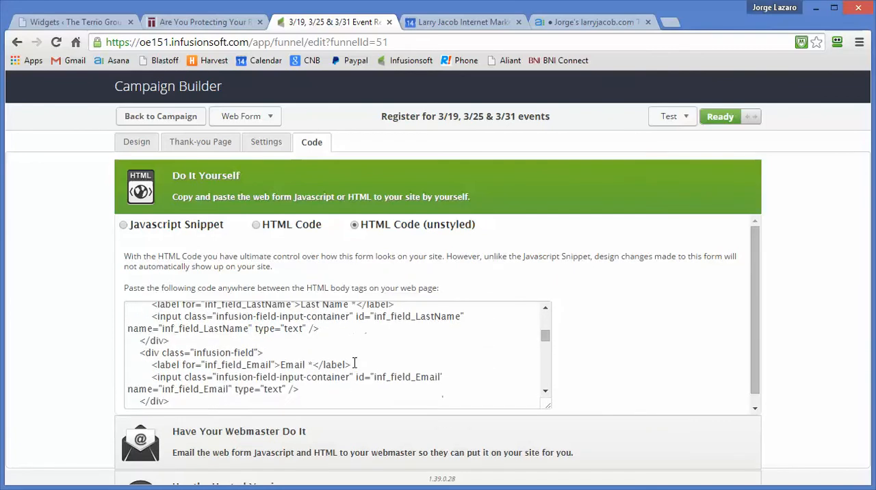
pyautogui.scroll(-3, 354, 362)
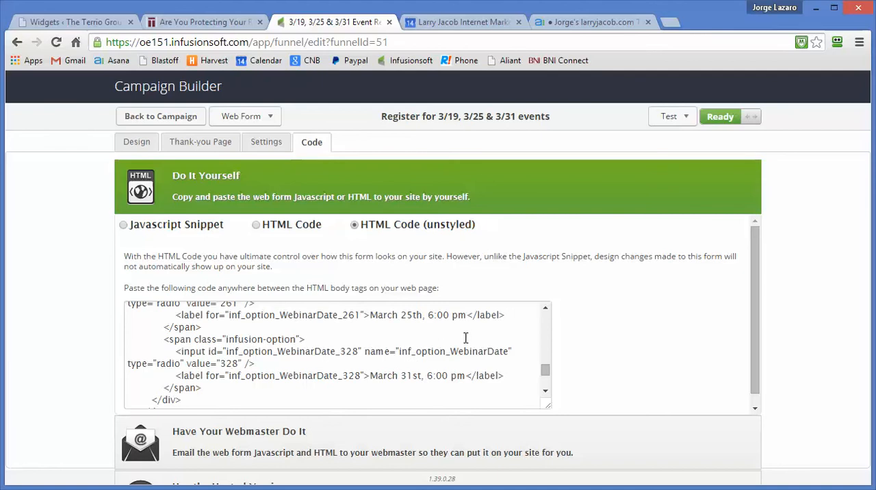
# Step: Examine the input IDs and values of the three Webinar Date radio options in the unstyled HTML code
pyautogui.scroll(2, 465, 338)
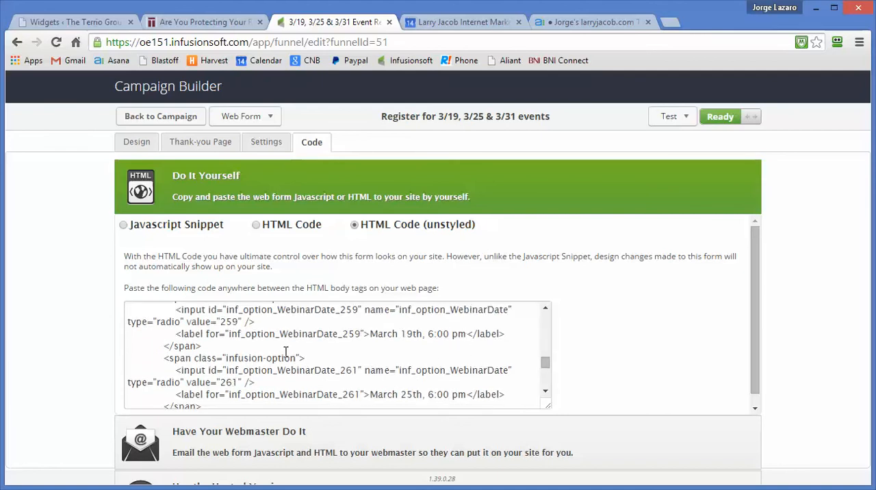
pyautogui.scroll(1, 286, 352)
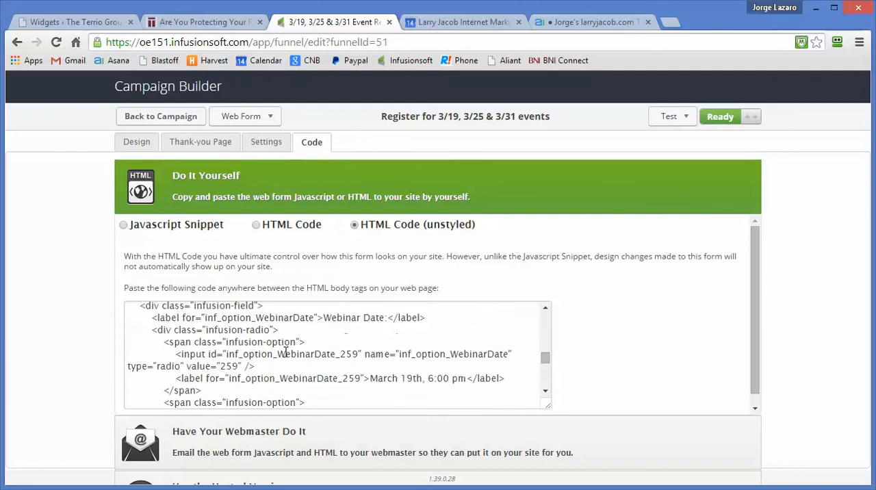
pyautogui.click(183, 354)
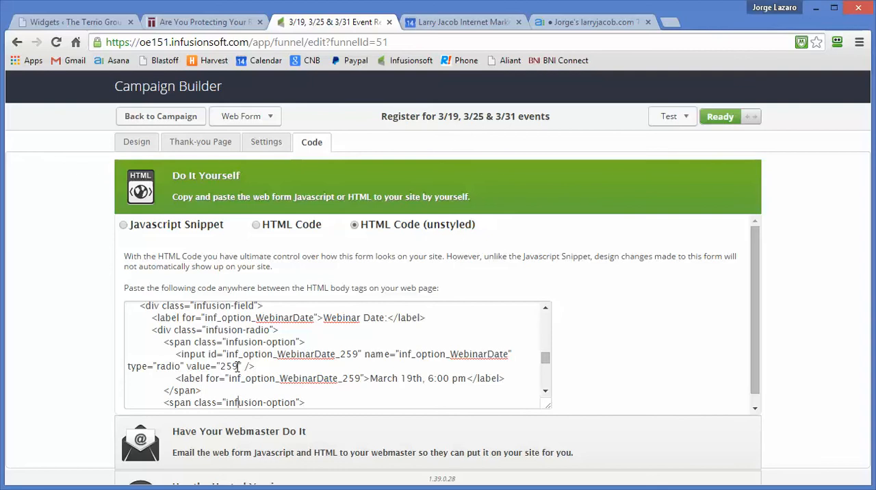
pyautogui.scroll(-1, 237, 366)
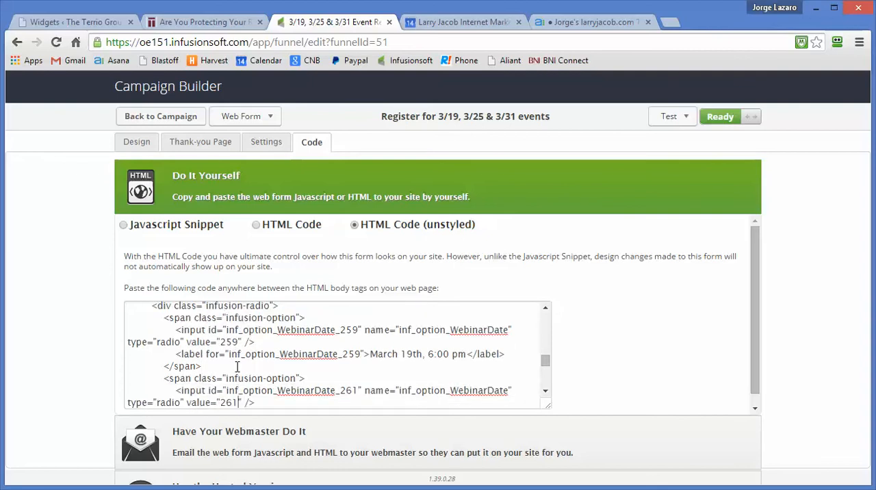
pyautogui.scroll(-3, 236, 366)
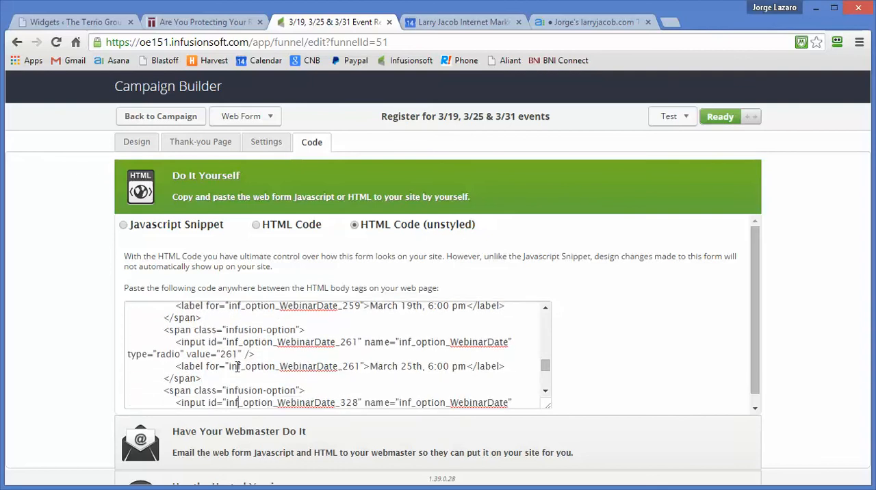
pyautogui.press('Up')
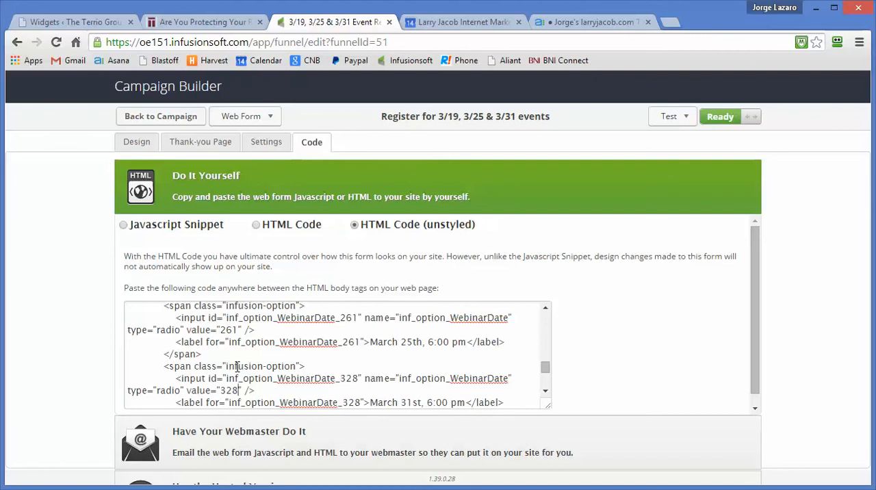
# Step: Switch to the WordPress Widgets page and expand the Event Registration text widget in the "Are You Protecting Your Retirement As…" custom sidebar
pyautogui.click(195, 21)
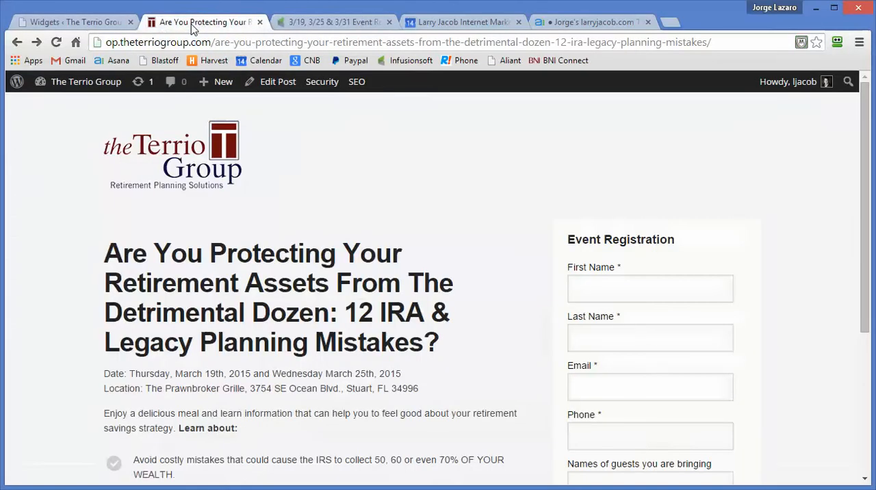
pyautogui.click(74, 23)
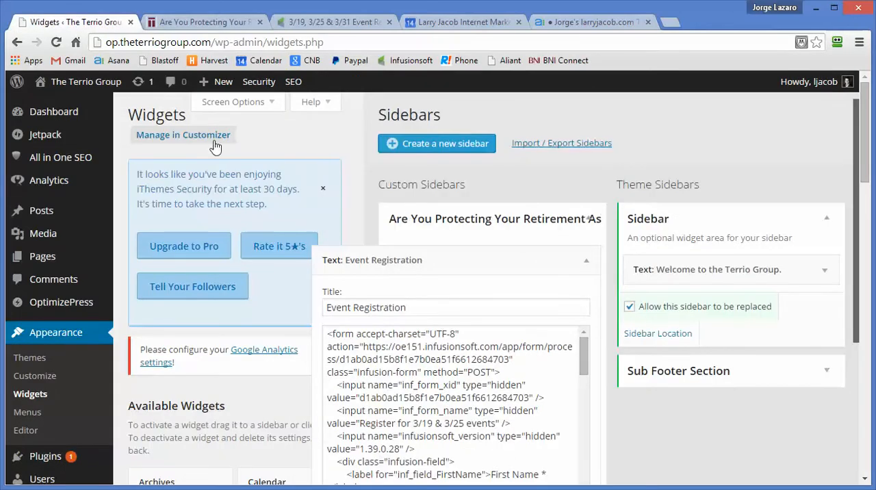
pyautogui.click(32, 398)
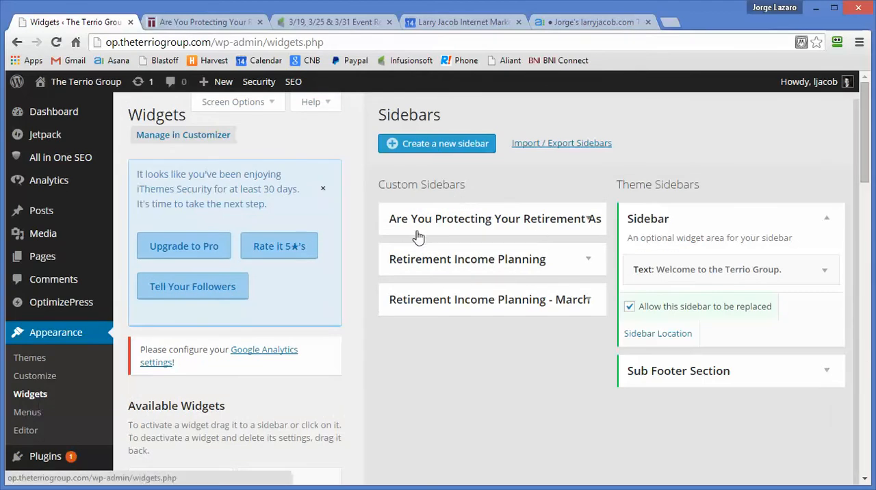
pyautogui.click(219, 24)
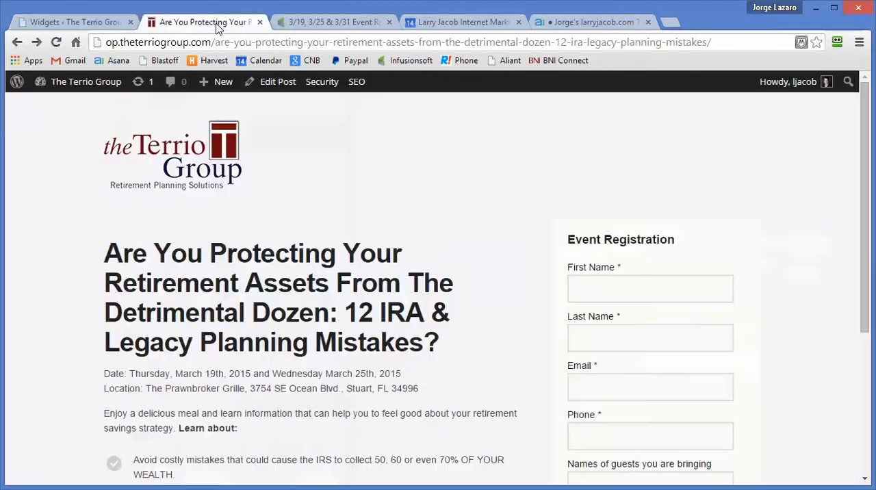
pyautogui.click(69, 23)
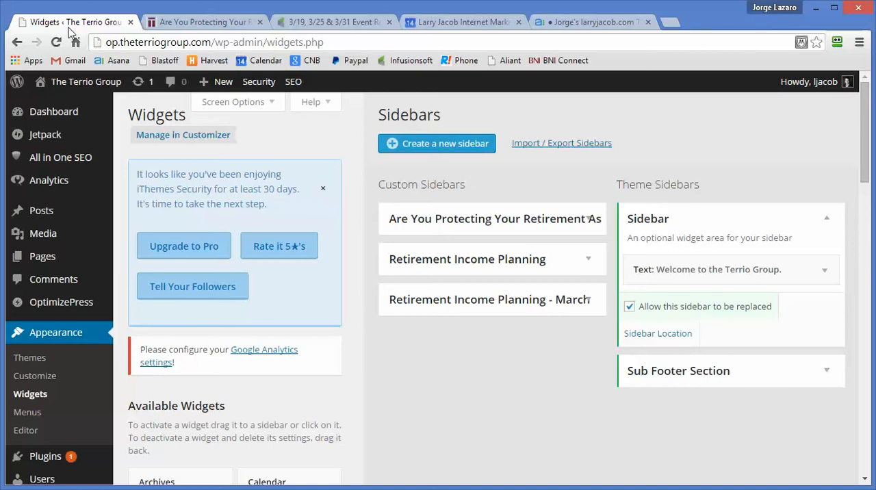
pyautogui.click(510, 223)
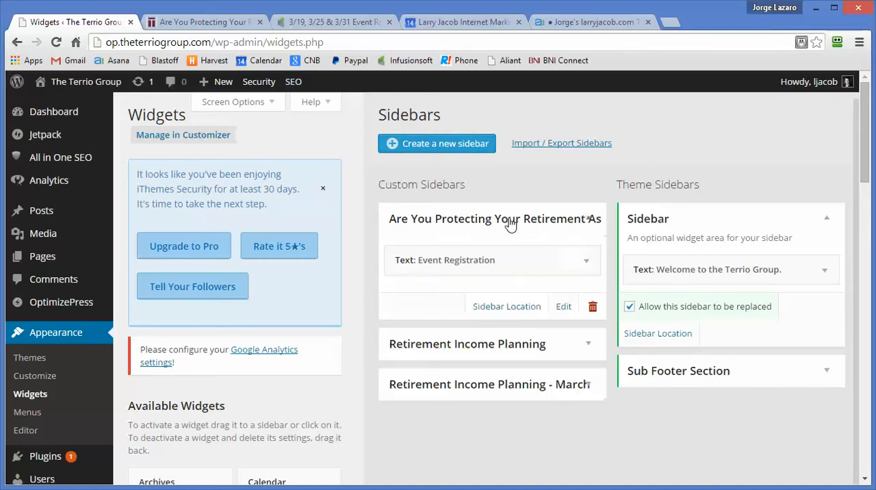
pyautogui.click(586, 261)
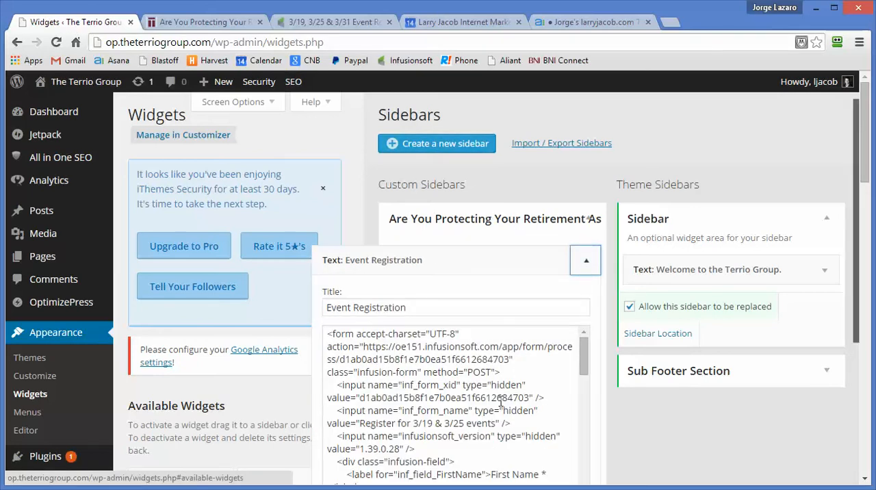
# Step: Examine the Webinar Date radio option code in the Event Registration widget, including its name, ID and label attributes
pyautogui.scroll(-2, 500, 404)
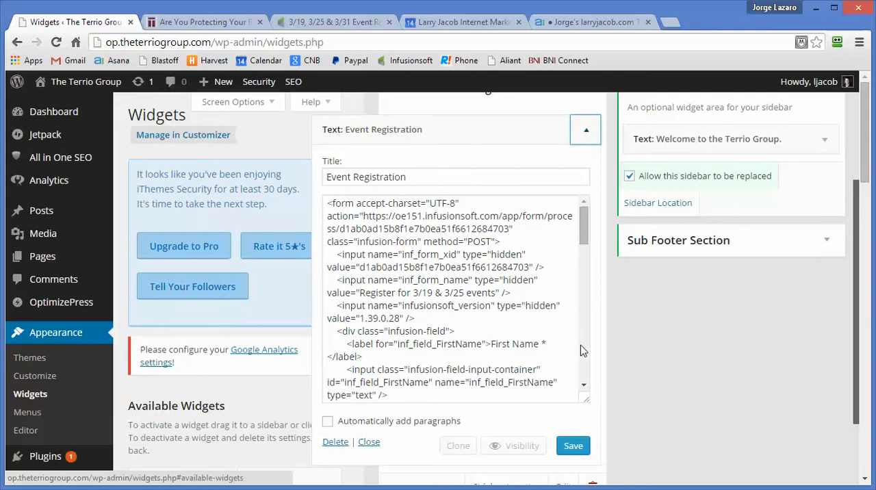
pyautogui.scroll(-5, 581, 348)
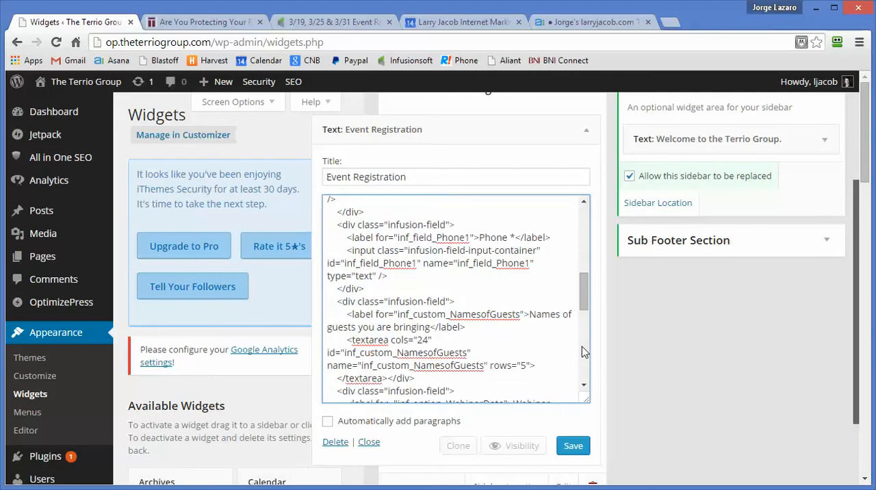
pyautogui.scroll(-3, 582, 359)
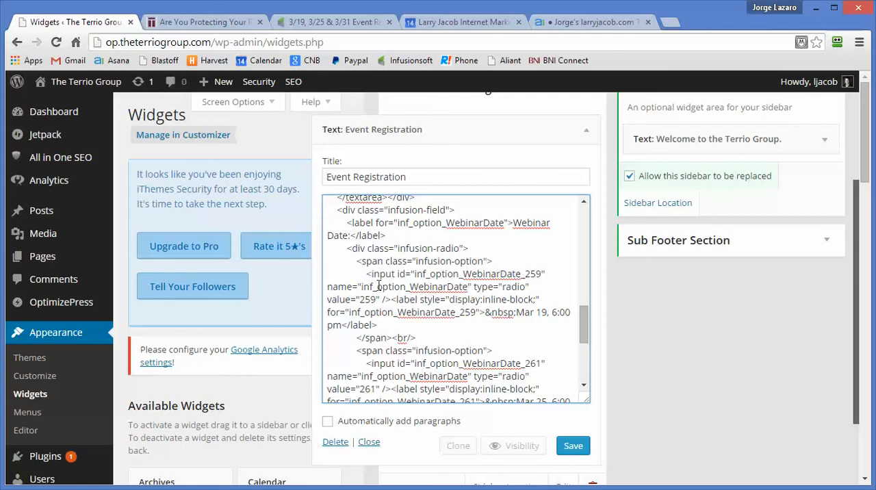
pyautogui.moveTo(357, 286); pyautogui.dragTo(468, 286)
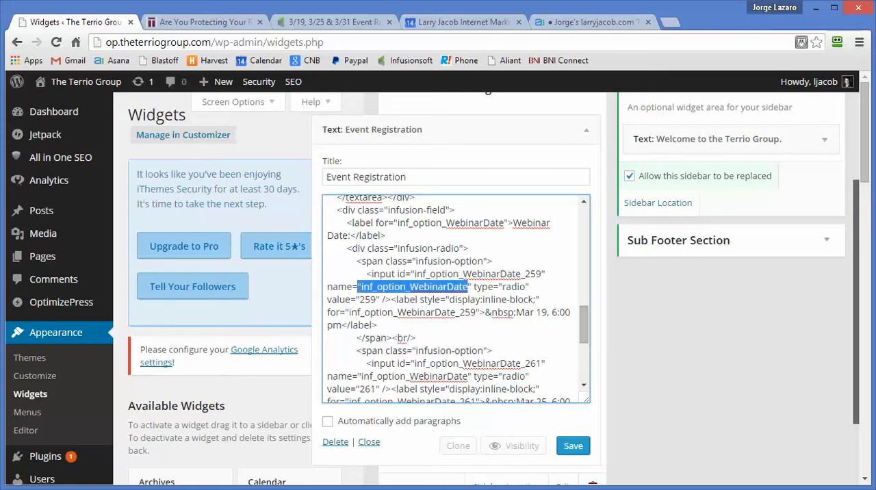
pyautogui.click(417, 273)
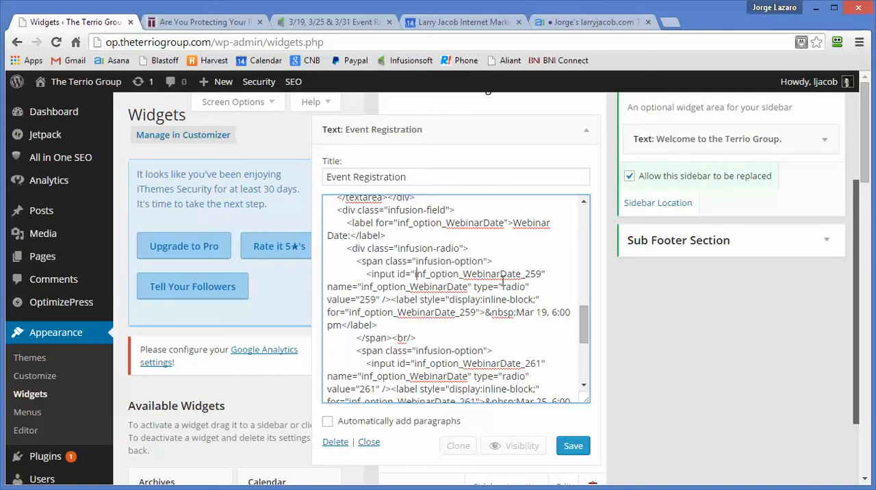
pyautogui.click(531, 313)
pyautogui.scroll(-2, 546, 370)
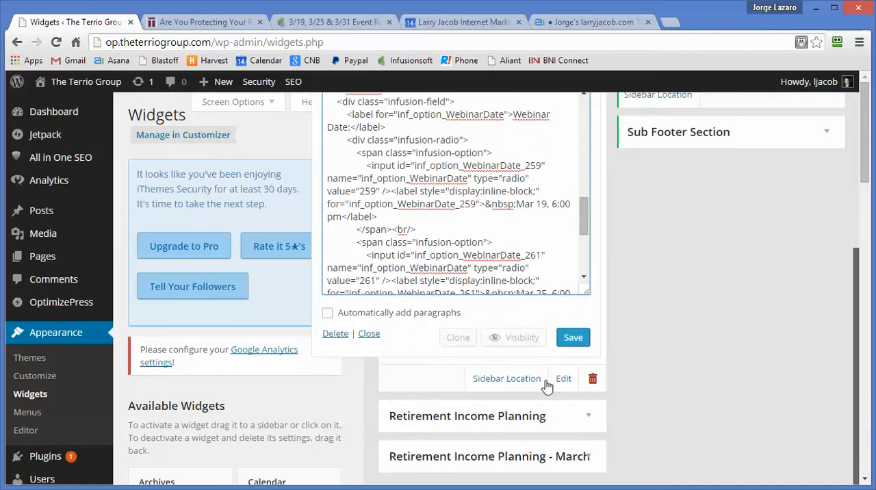
# Step: Duplicate the Mar 25 radio option's code block directly below itself in the Event Registration widget and save the widget
pyautogui.click(585, 284)
pyautogui.click(584, 285)
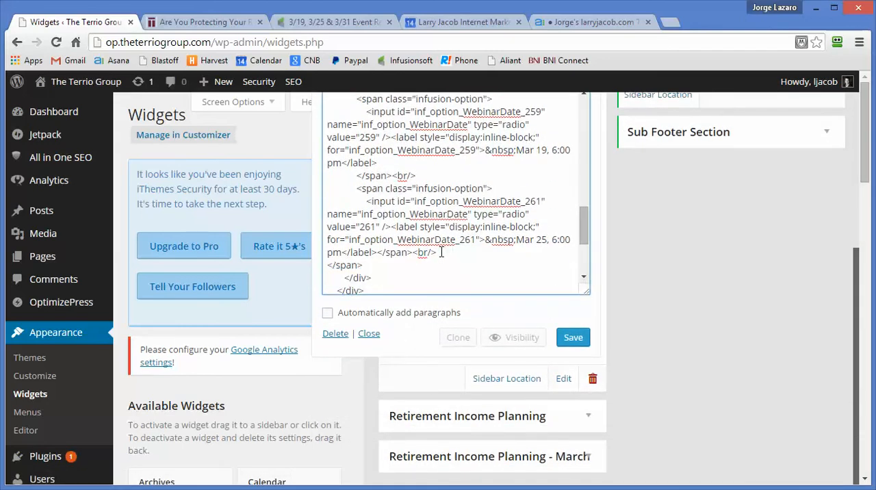
pyautogui.keyDown('shift'); pyautogui.click(325, 188); pyautogui.keyUp('shift')
pyautogui.hotkey('ctrl', 'c')
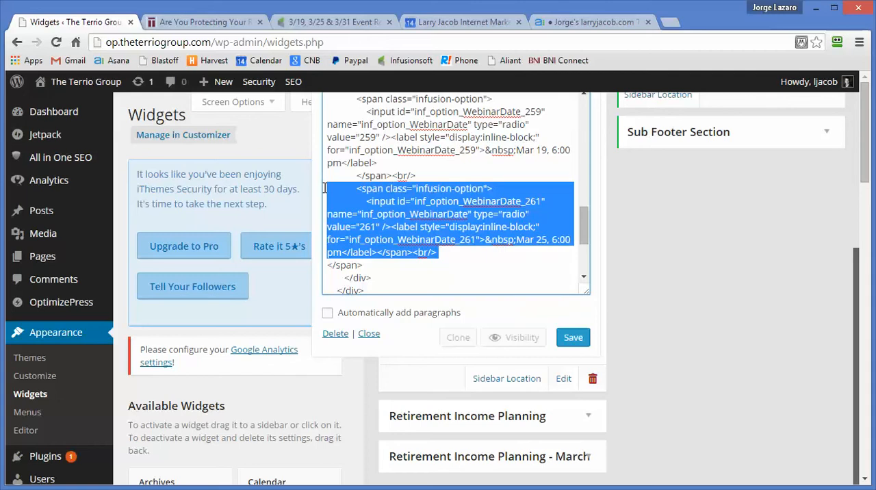
pyautogui.press('Right')
pyautogui.press('Return')
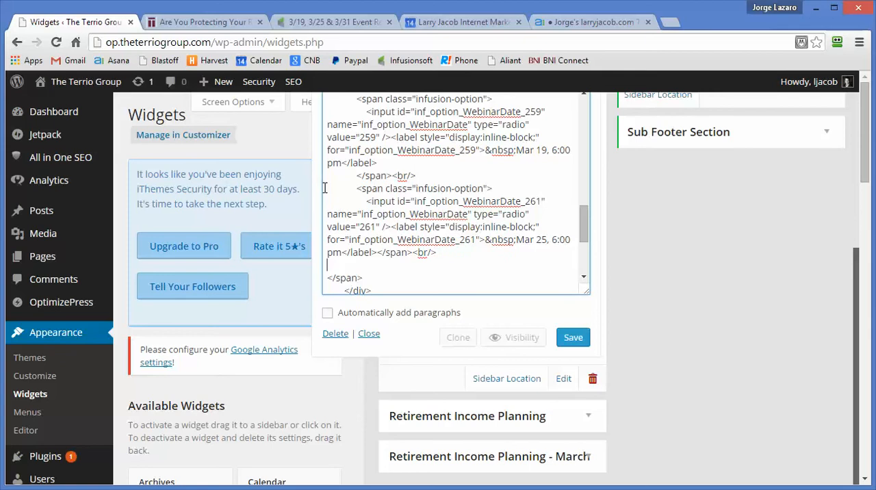
pyautogui.hotkey('ctrl', 'v')
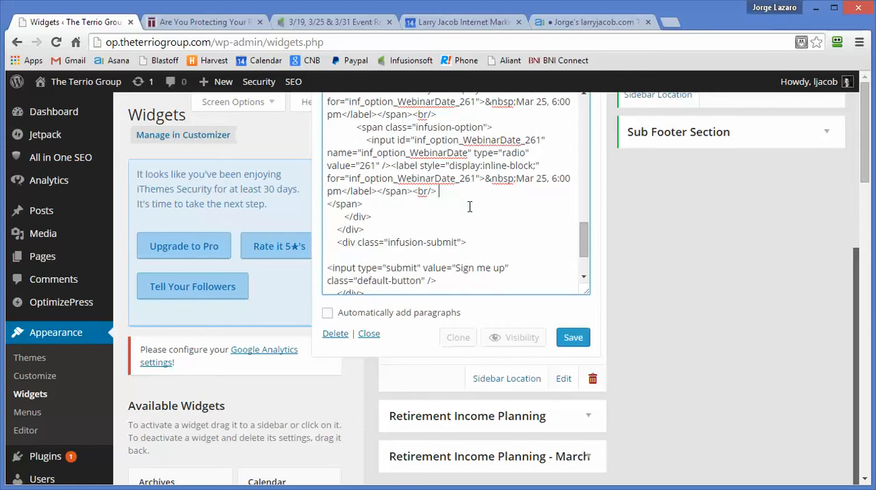
pyautogui.click(575, 342)
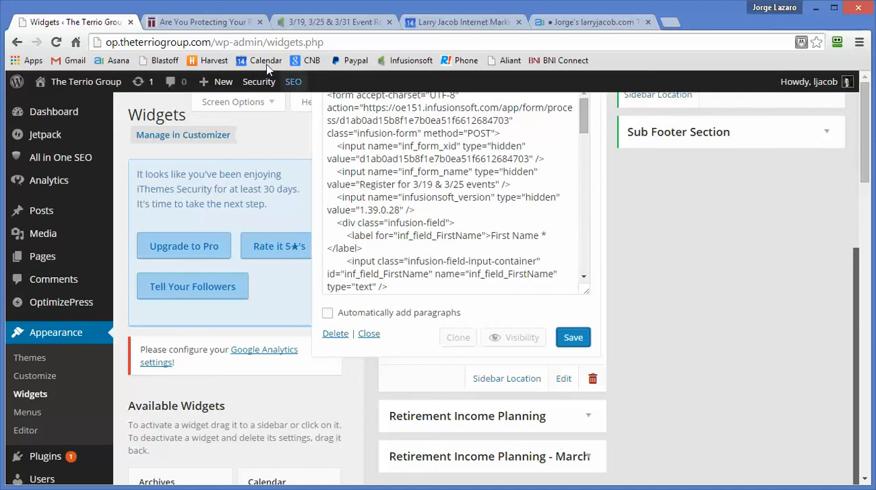
# Step: Reload the event page and check the Webinar Date options in its Event Registration form
pyautogui.click(193, 19)
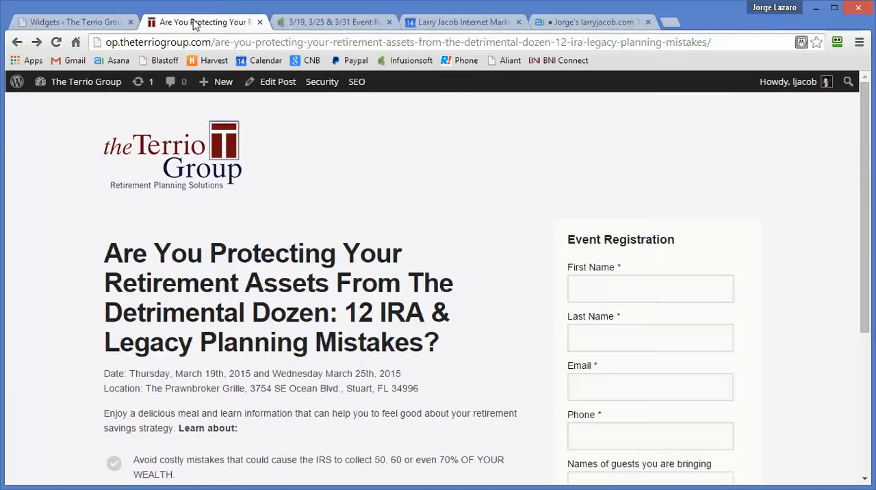
pyautogui.click(57, 43)
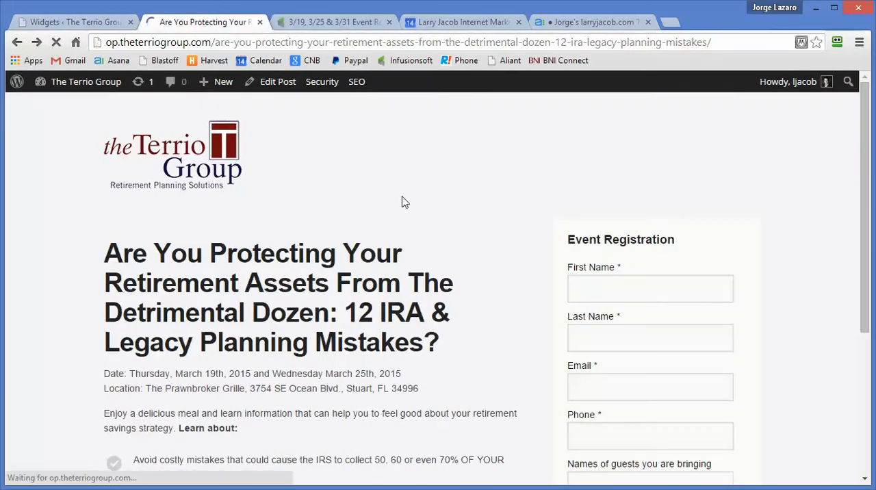
pyautogui.scroll(-4, 402, 201)
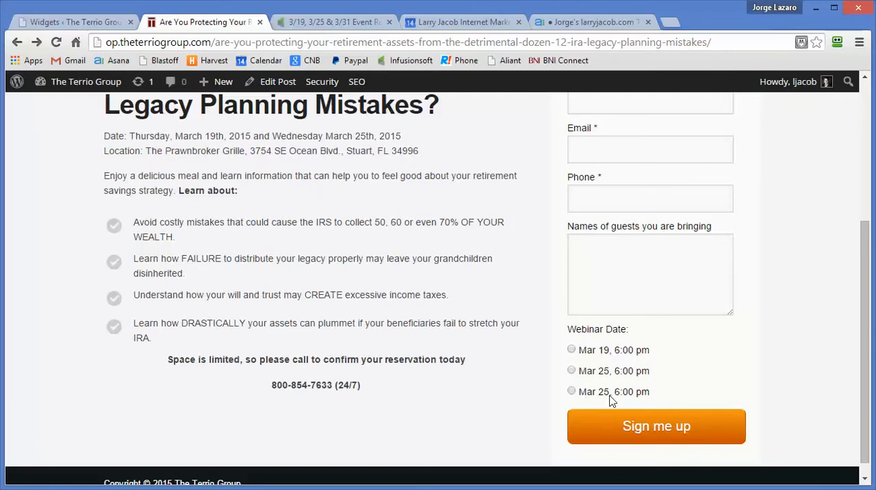
# Step: Check the March 31st option's ID and value in the Infusionsoft form code, and return to the WordPress Widgets page
pyautogui.click(80, 24)
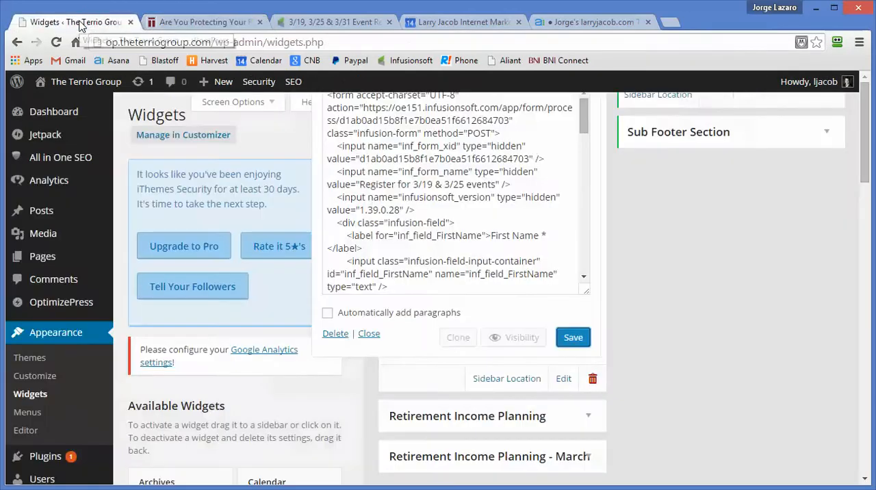
pyautogui.click(323, 25)
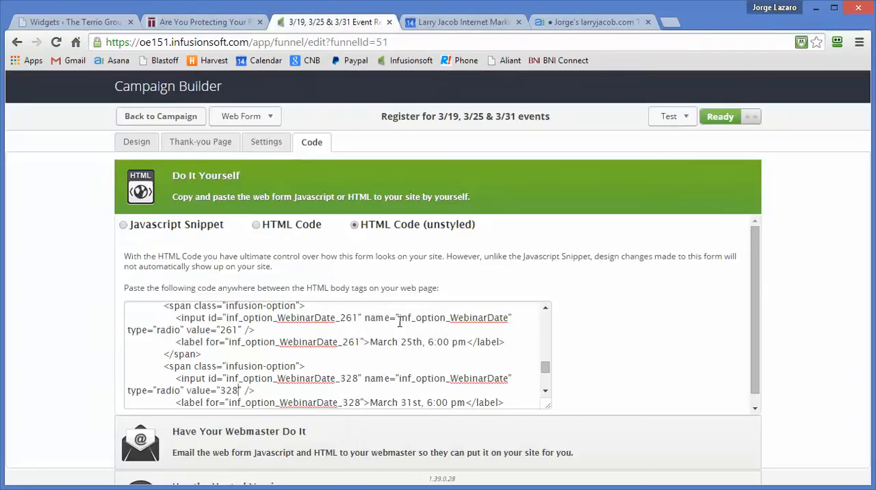
pyautogui.scroll(-1, 399, 322)
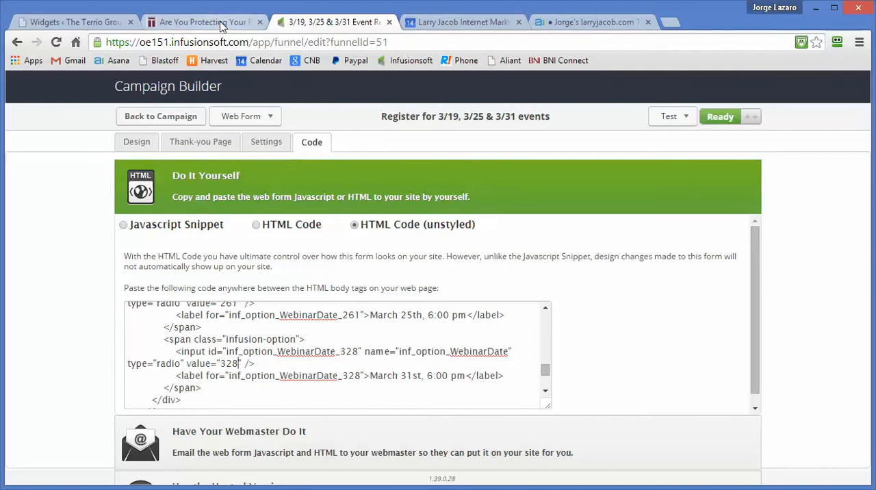
pyautogui.click(93, 23)
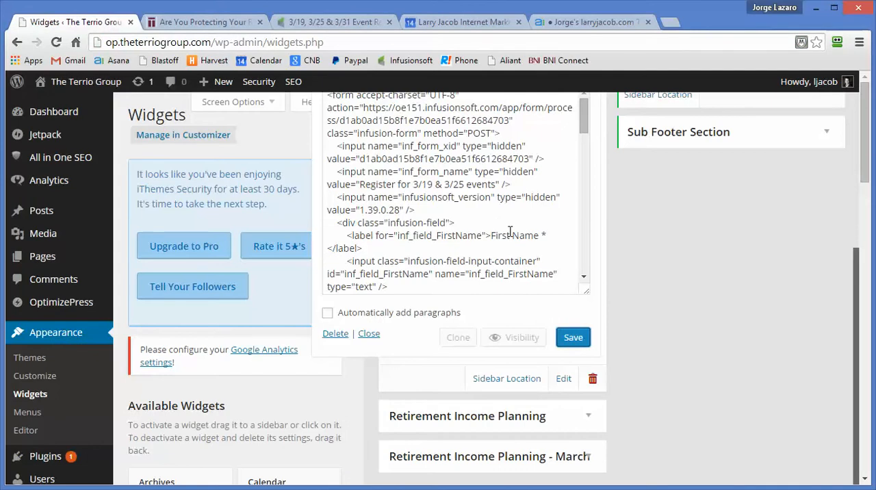
# Step: Change the duplicated Mar 25 radio option's label date to Mar 31 and its value to 328 in the Event Registration widget code
pyautogui.scroll(-8, 510, 231)
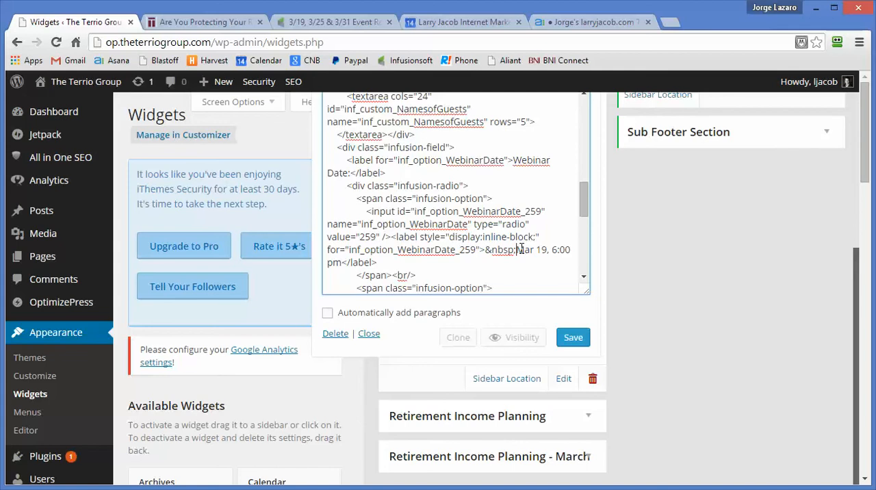
pyautogui.scroll(-4, 521, 248)
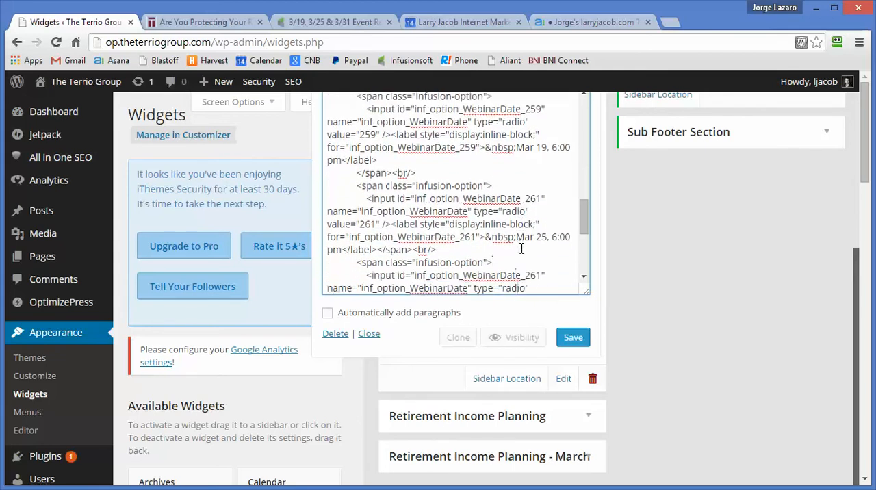
pyautogui.scroll(-1, 522, 248)
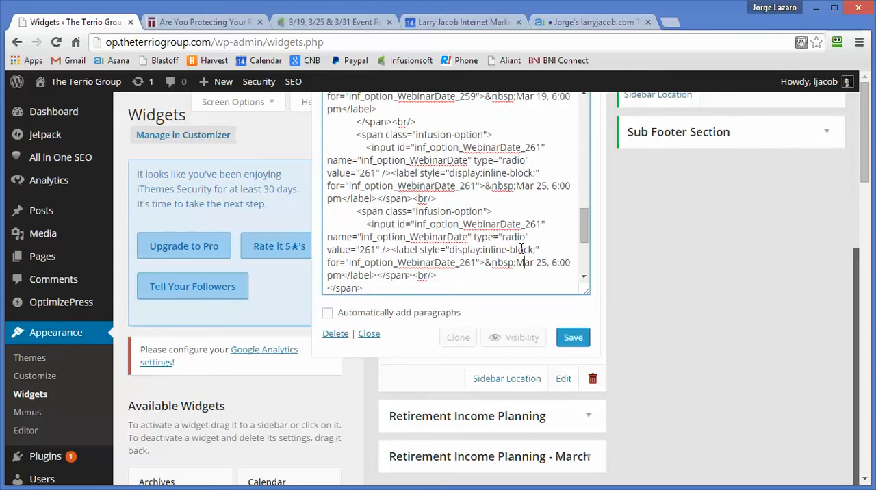
pyautogui.press('BackSpace')
pyautogui.press('BackSpace')
pyautogui.write('31')
pyautogui.press('BackSpace')
pyautogui.press('BackSpace')
pyautogui.press('BackSpace')
pyautogui.write('328')
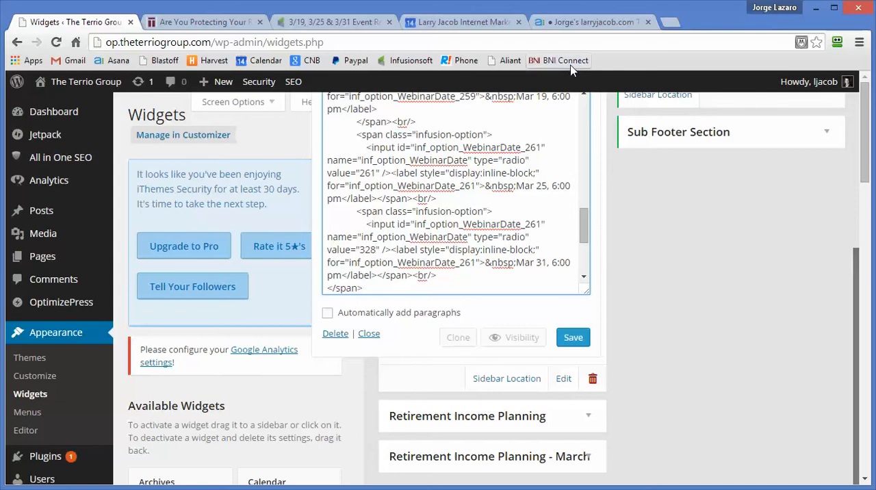
# Step: Recheck the March 31st option's input tag and value in the Infusionsoft form code, and return to the WordPress Widgets page
pyautogui.click(315, 23)
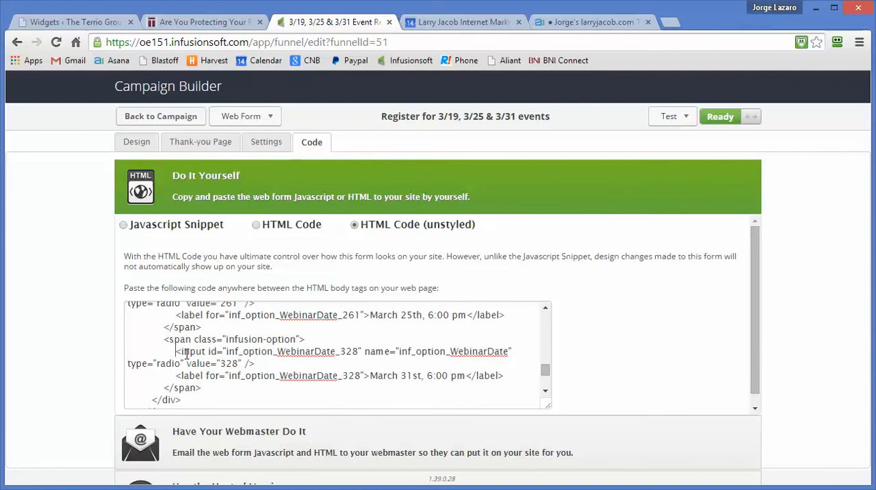
pyautogui.tripleClick(264, 366)
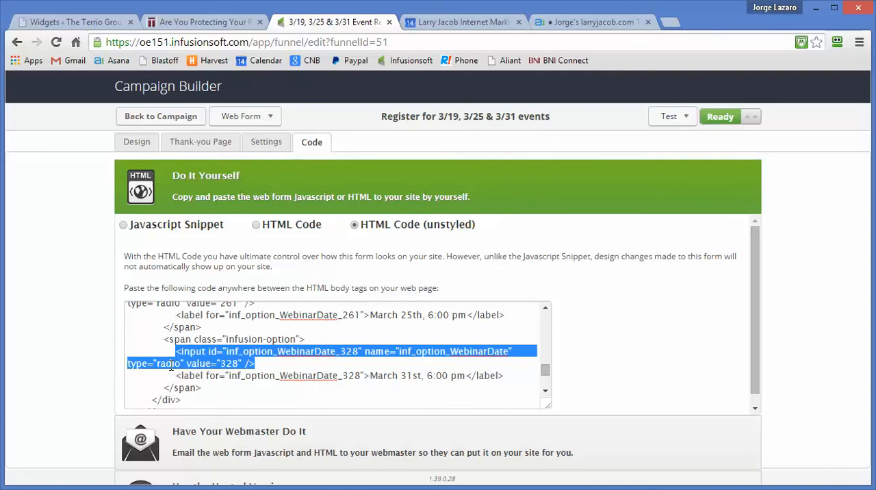
pyautogui.click(230, 366)
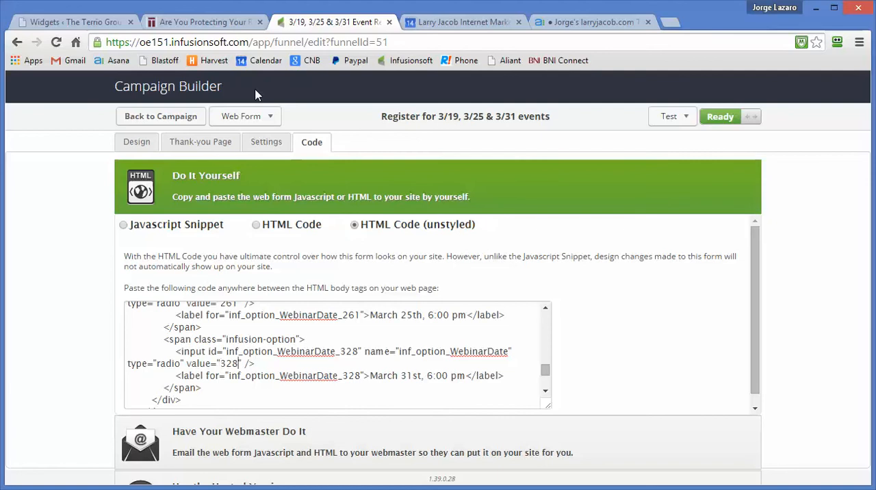
pyautogui.click(88, 17)
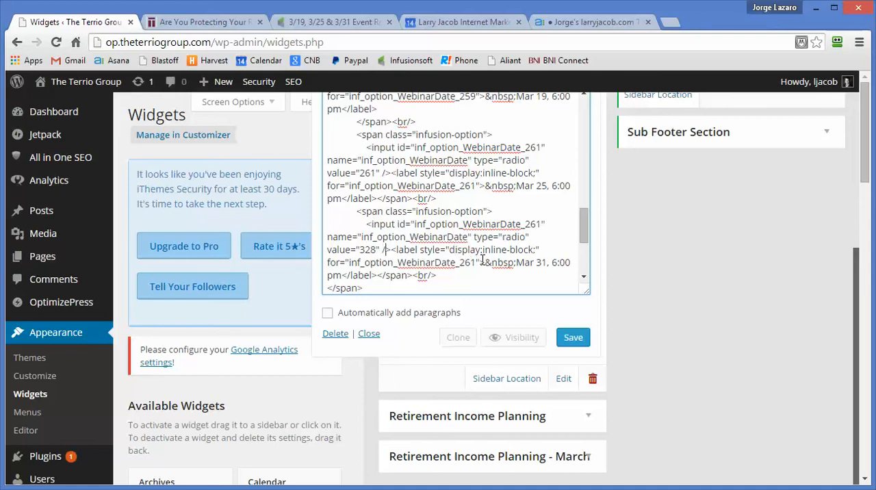
# Step: Review the Mar 31 option's input tag in the Event Registration widget code and save the widget
pyautogui.press('Right')
pyautogui.hotkey('shift', 'Up')
pyautogui.hotkey('shift', 'Up')
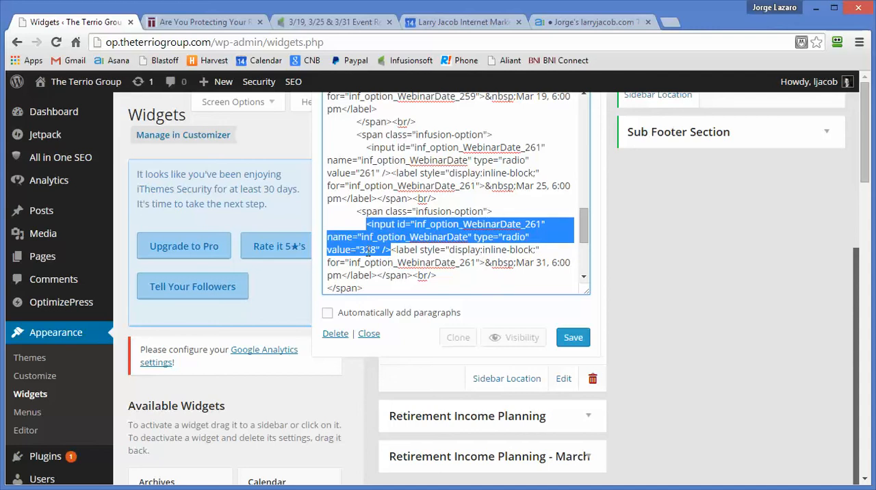
pyautogui.click(401, 225)
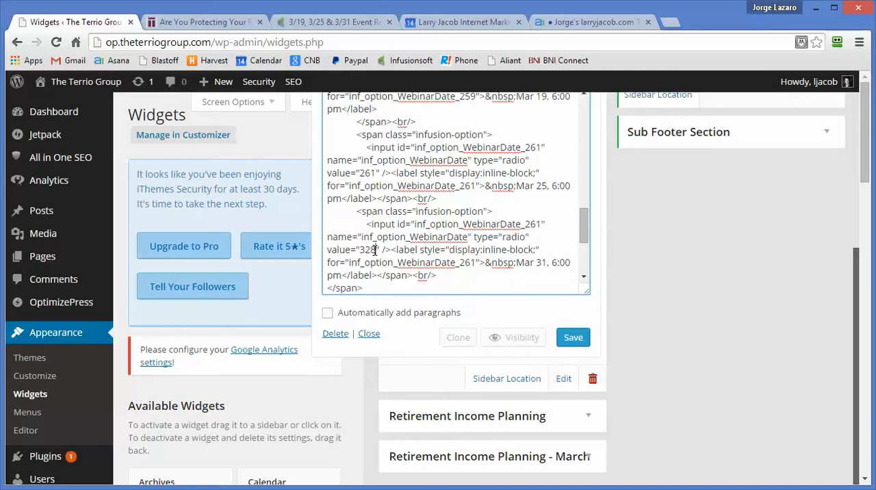
pyautogui.click(573, 336)
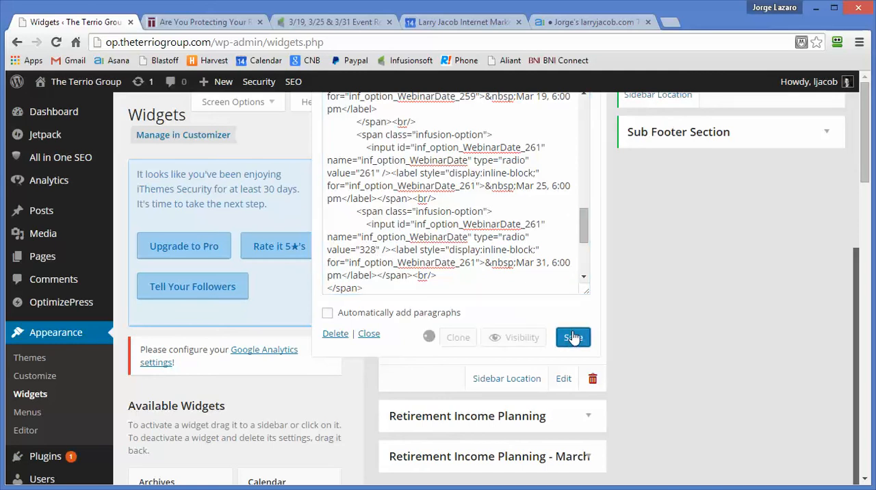
# Step: Reload the event page, submit its registration form blank to view the Infusionsoft form, and return to the event page
pyautogui.click(198, 26)
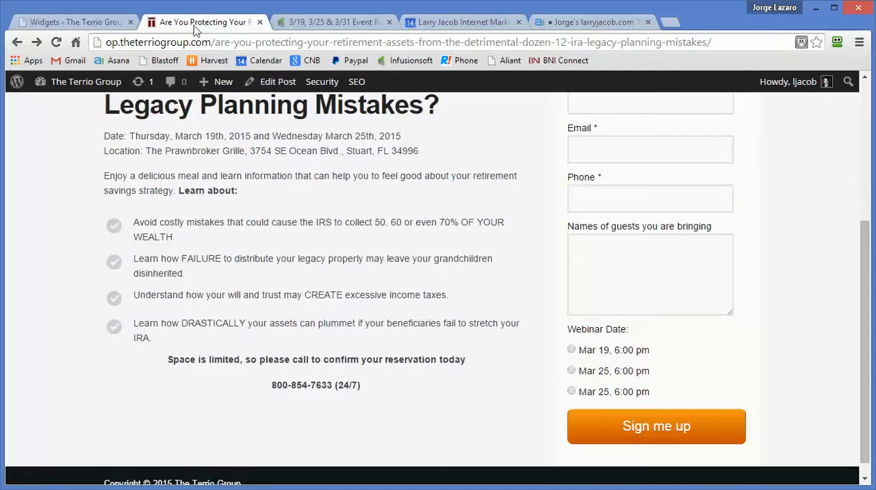
pyautogui.click(57, 41)
pyautogui.click(665, 431)
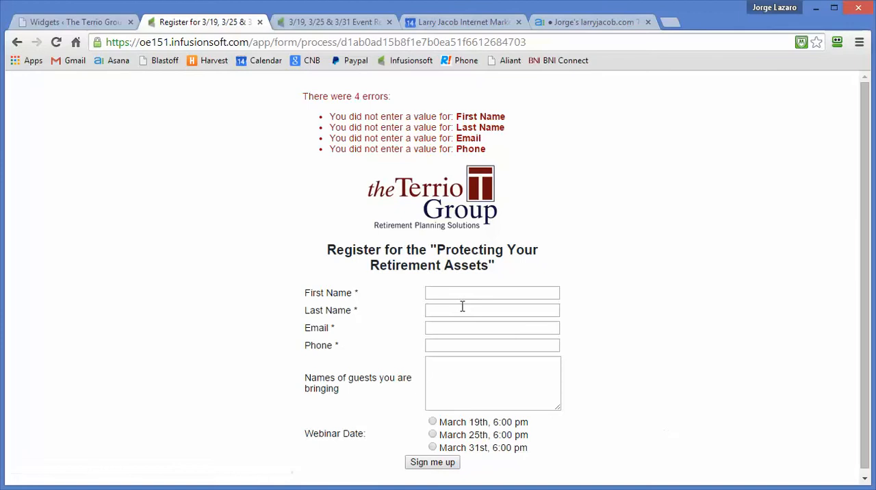
pyautogui.click(17, 43)
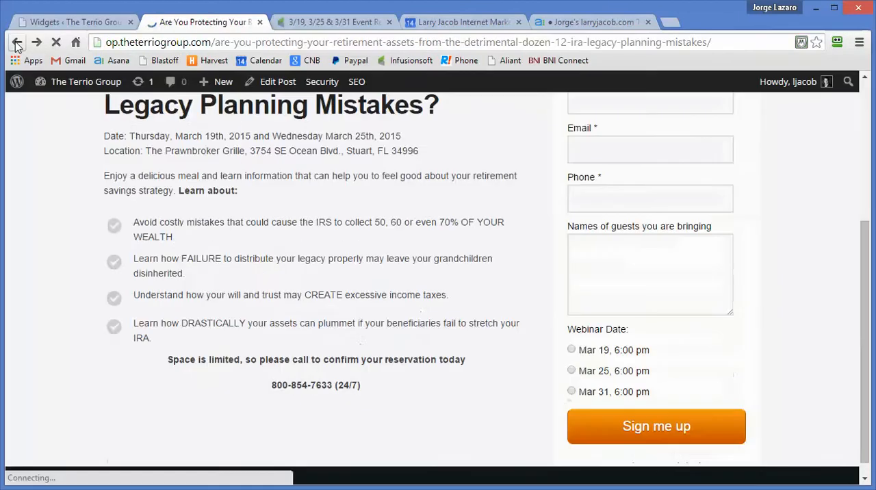
# Step: Add a "March 31st, 6pm" option to the "Which date?" radio field of the Infusionsoft campaign's internal registration form
pyautogui.click(335, 22)
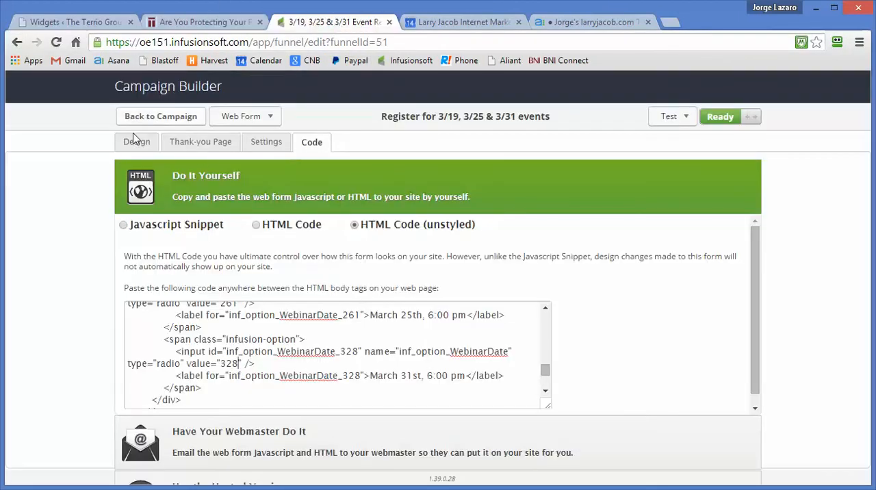
pyautogui.click(149, 118)
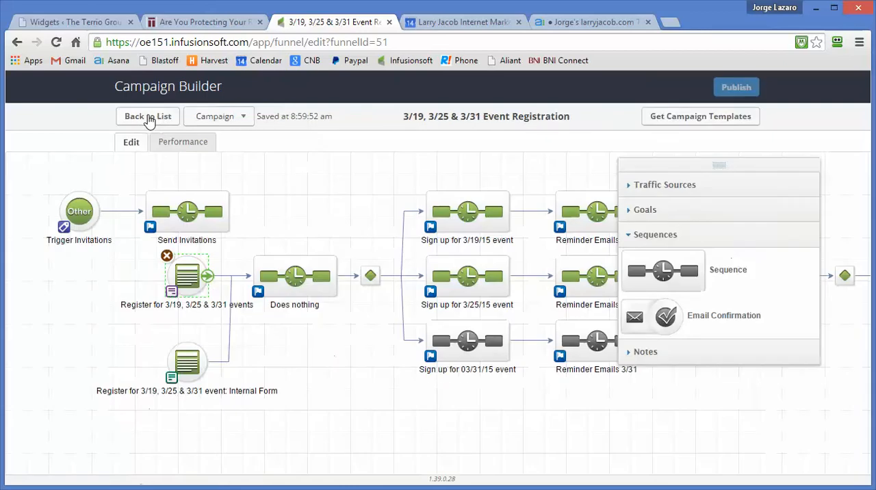
pyautogui.doubleClick(190, 364)
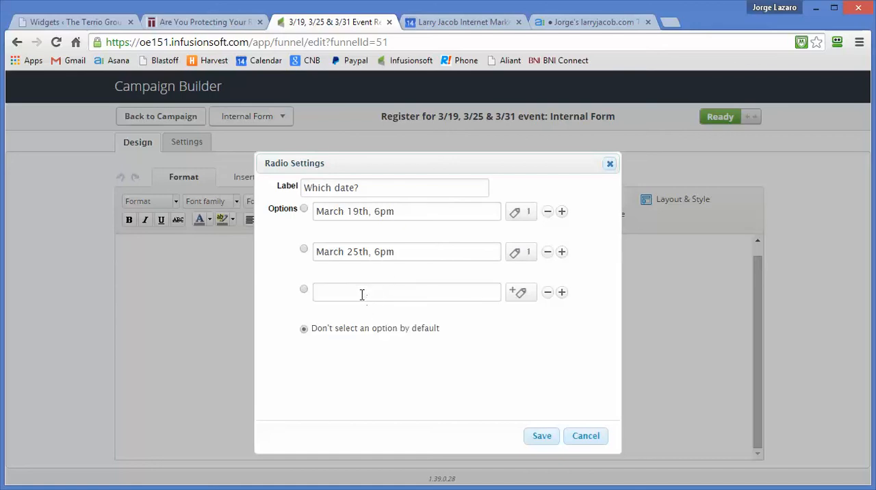
pyautogui.write('March 31st, 6pm')
# Step: Apply the "3/31/15 Event - Registered" tag to the March 31st option, save the radio settings and return to the campaign
pyautogui.click(522, 253)
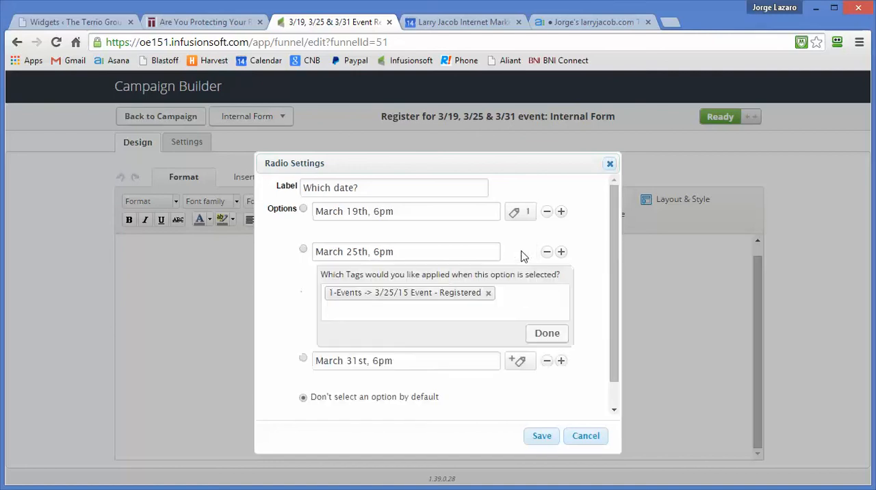
pyautogui.click(519, 362)
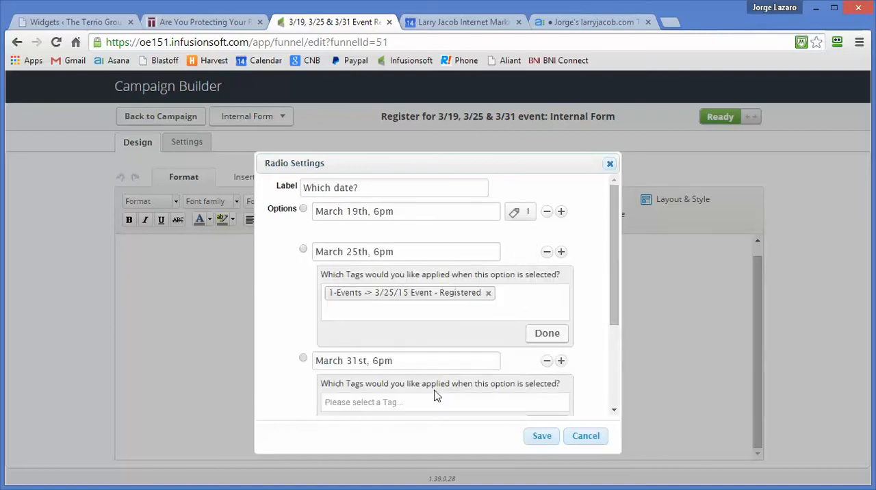
pyautogui.scroll(-2, 435, 396)
pyautogui.click(412, 320)
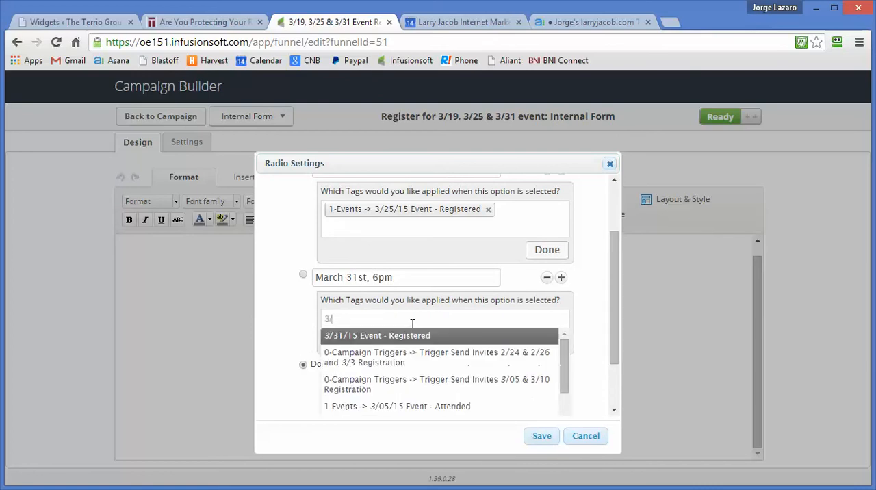
pyautogui.write('3/31')
pyautogui.click(394, 336)
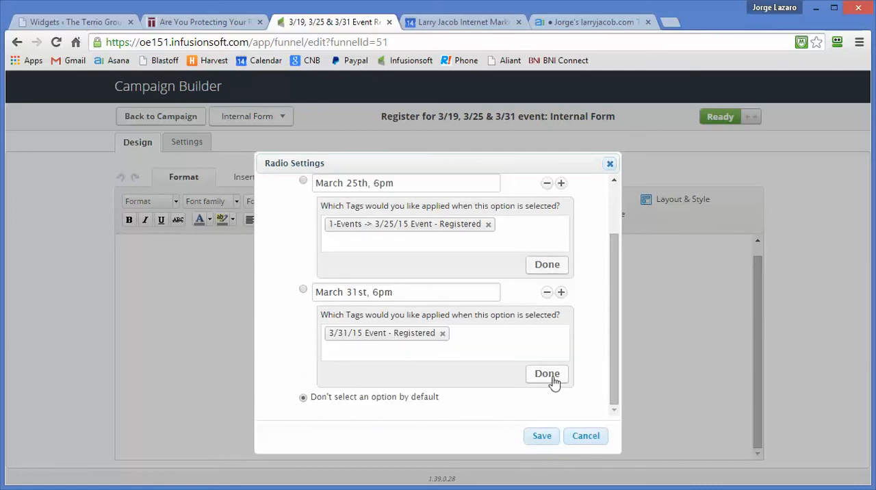
pyautogui.click(545, 438)
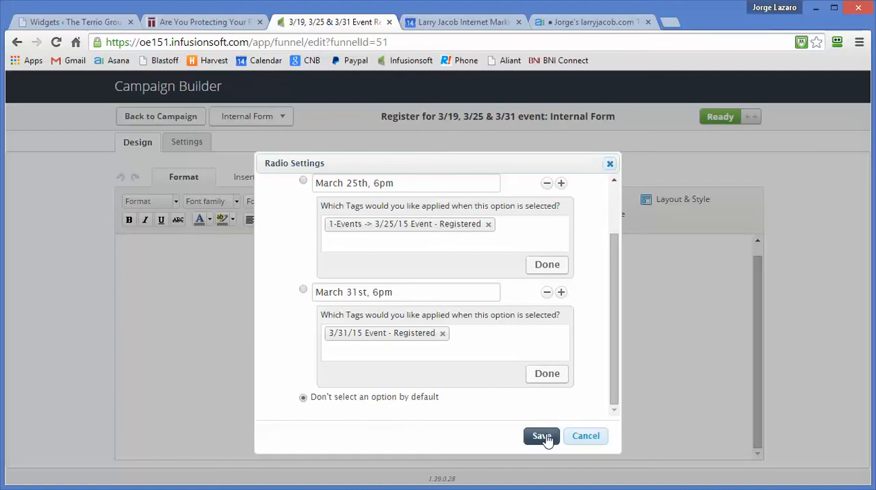
pyautogui.click(542, 437)
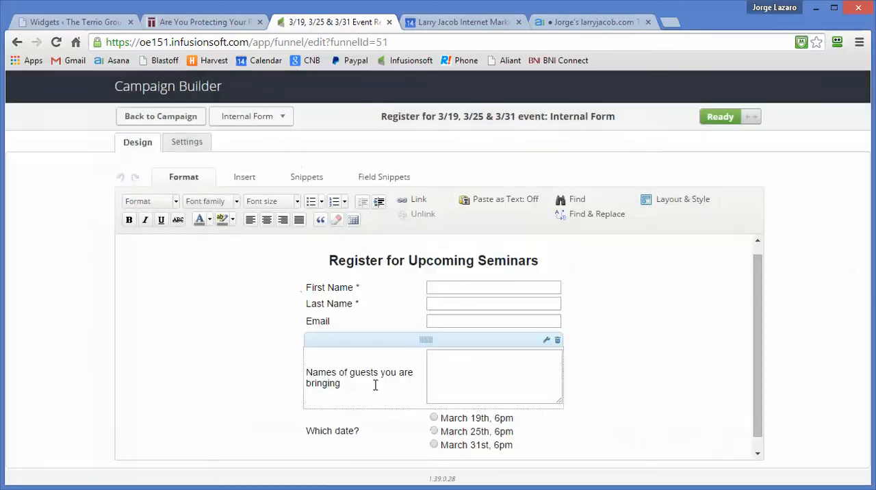
pyautogui.scroll(-1, 390, 386)
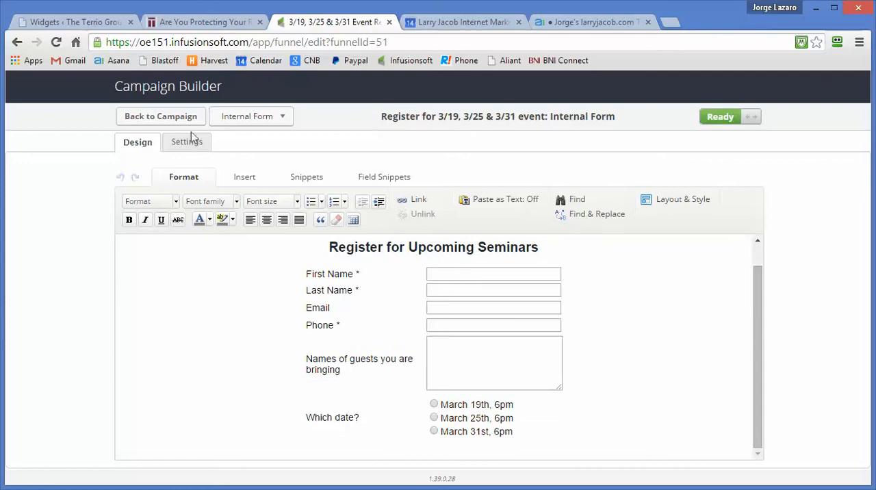
pyautogui.click(161, 120)
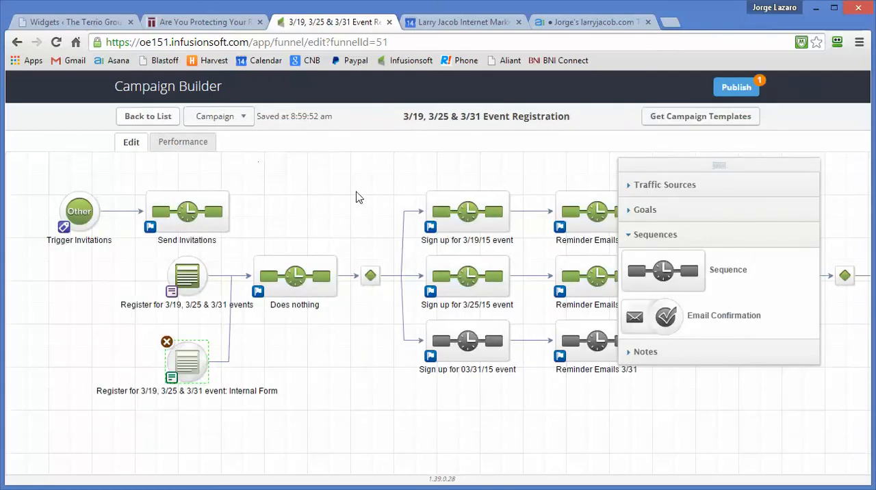
# Step: View the contents of the "Does nothing" sequence, and reopen the 3/19, 3/25 & 3/31 Event Registration campaign
pyautogui.doubleClick(299, 275)
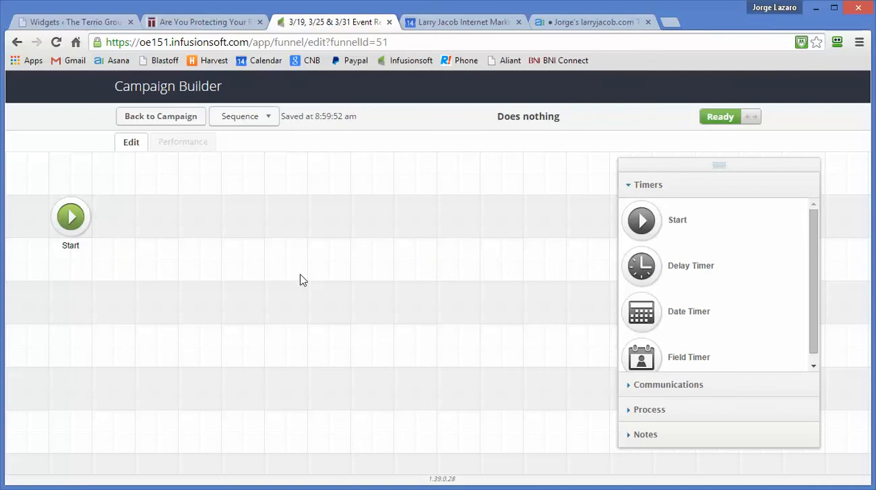
pyautogui.click(171, 120)
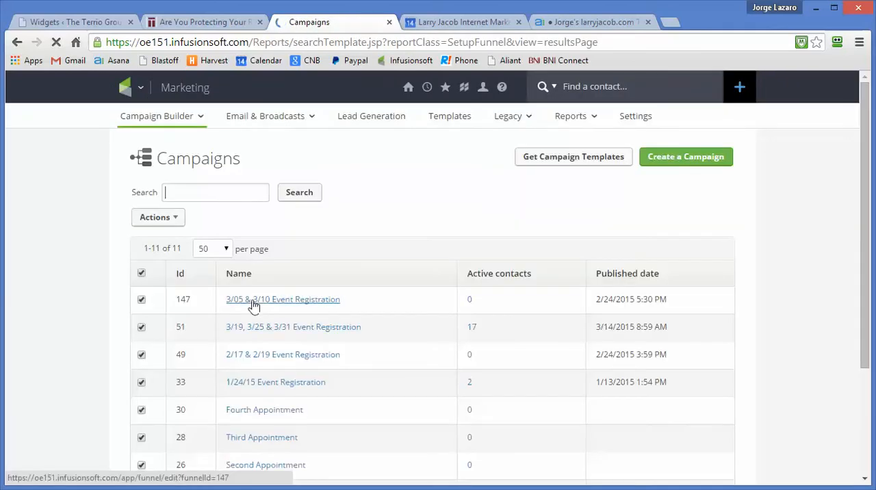
pyautogui.click(293, 327)
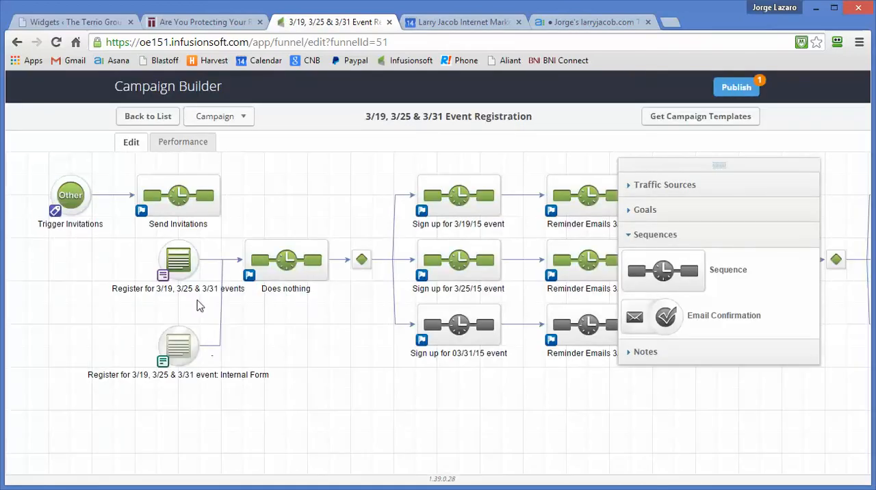
# Step: Examine the tag rules in the "Does nothing" sequence's decision for the 3/19/15, 3/25/15 and 03/31/15 sign-up sequences
pyautogui.doubleClick(361, 260)
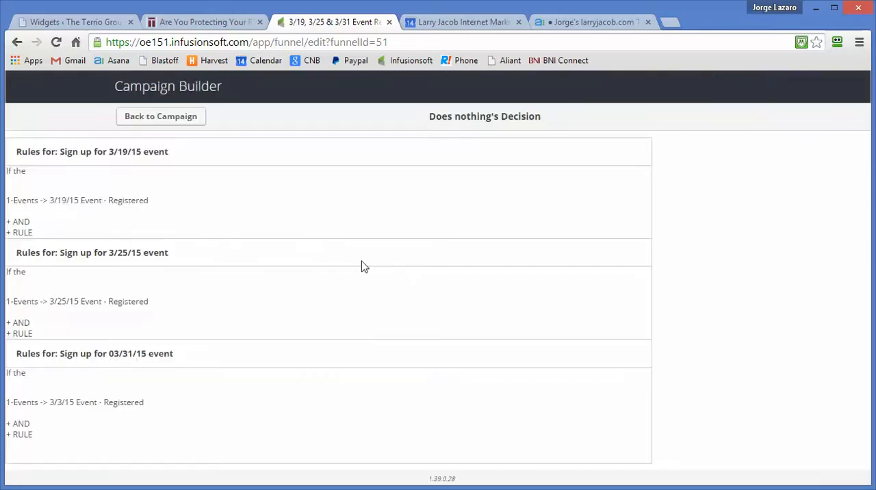
pyautogui.scroll(-3, 354, 293)
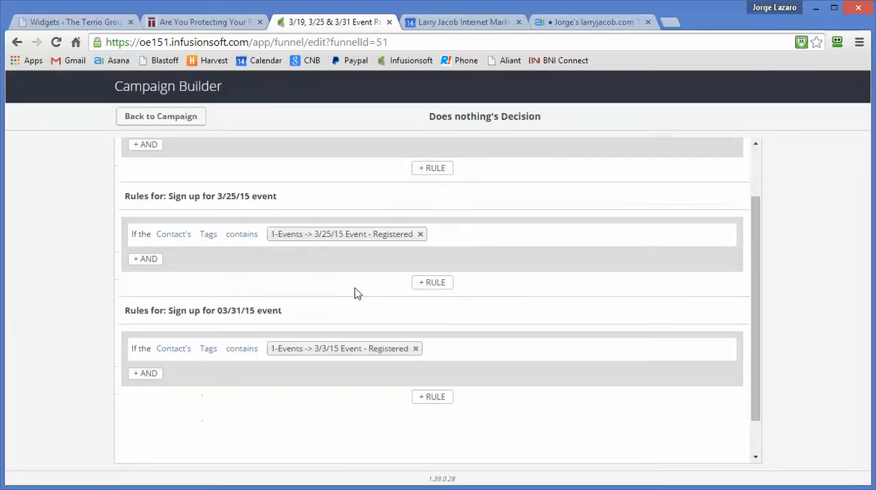
pyautogui.scroll(3, 354, 292)
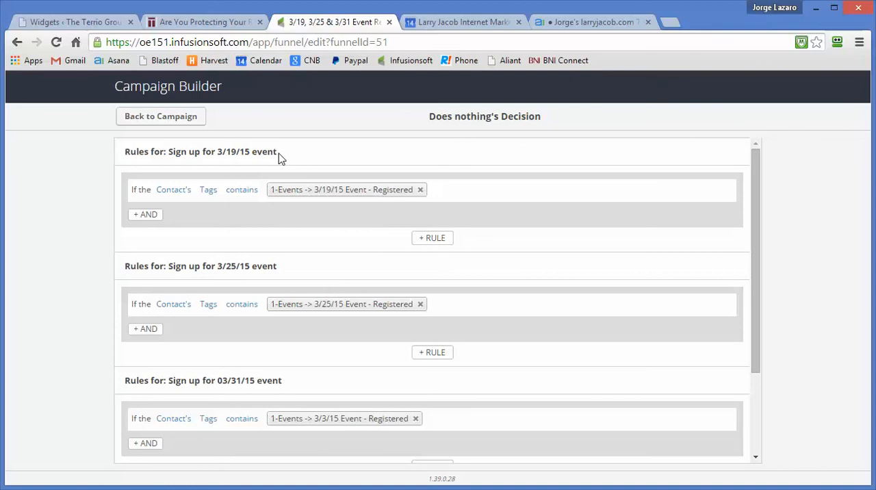
pyautogui.moveTo(301, 309)
pyautogui.scroll(-1, 301, 309)
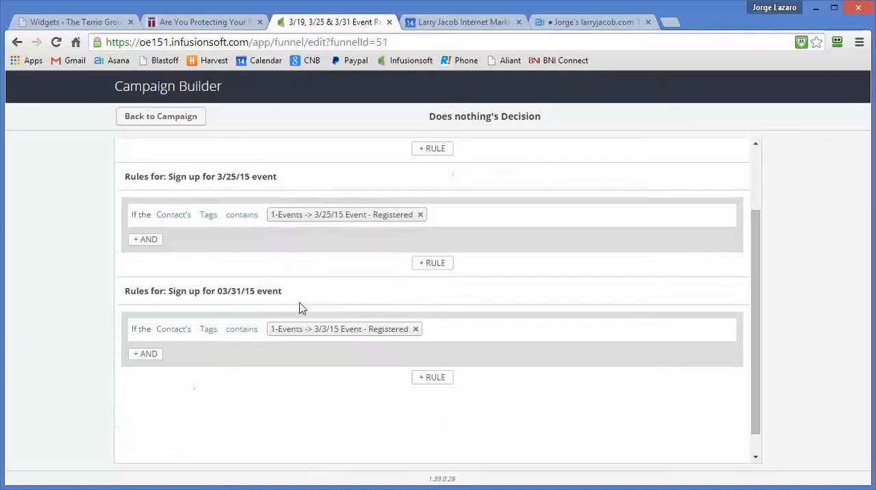
pyautogui.scroll(1, 301, 310)
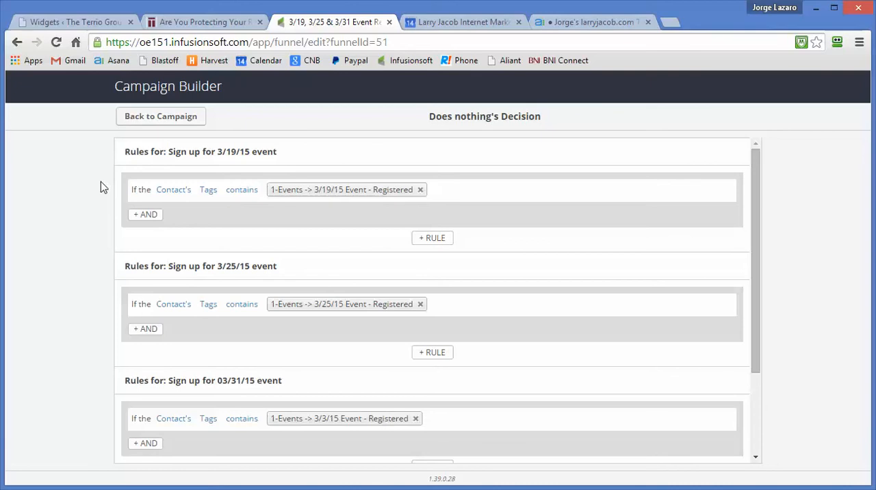
pyautogui.moveTo(351, 189)
pyautogui.moveTo(367, 324)
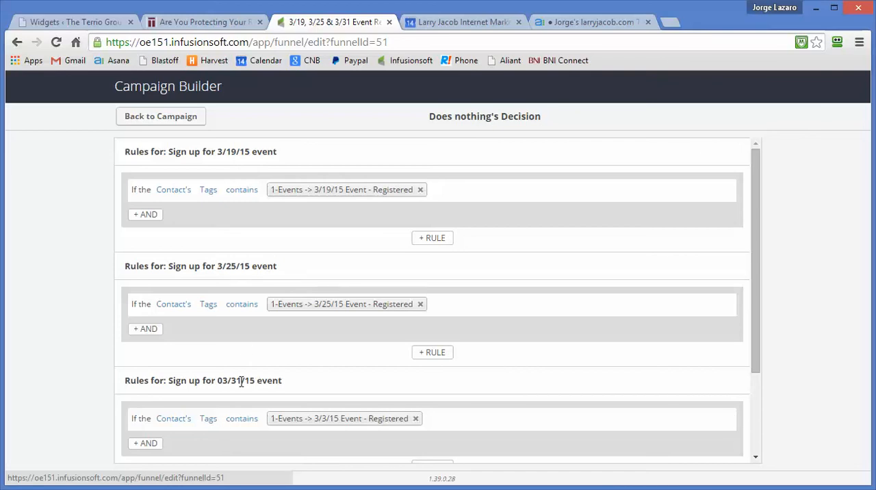
# Step: Replace the tag in the 03/31/15 sign-up rule with "3/31/15 Event - Registered", check the decision's rules and return to the campaign
pyautogui.scroll(-2, 241, 388)
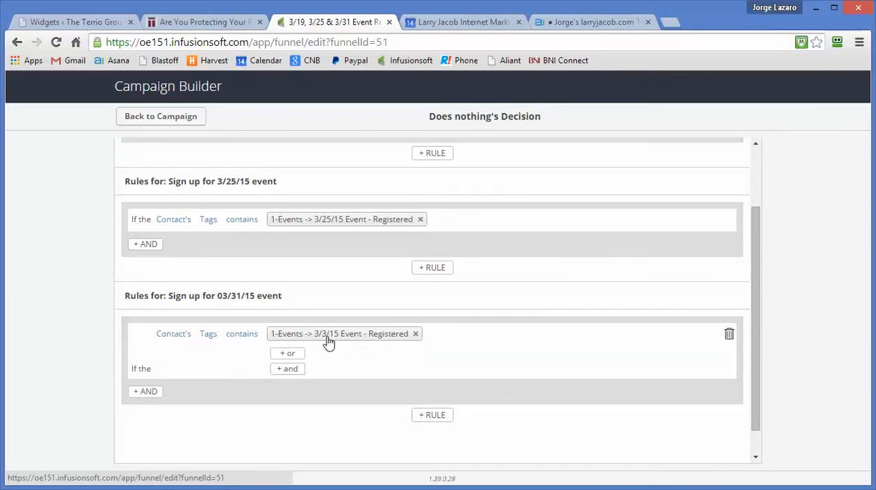
pyautogui.click(415, 335)
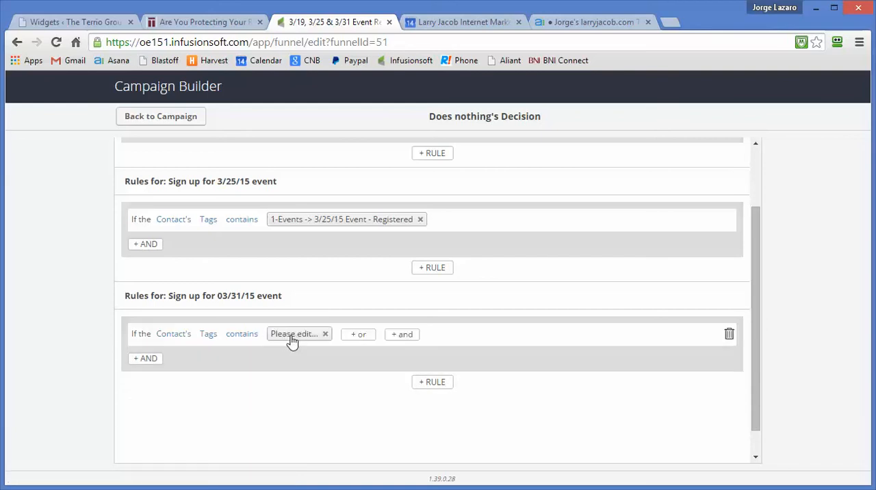
pyautogui.click(291, 335)
pyautogui.write('3/31')
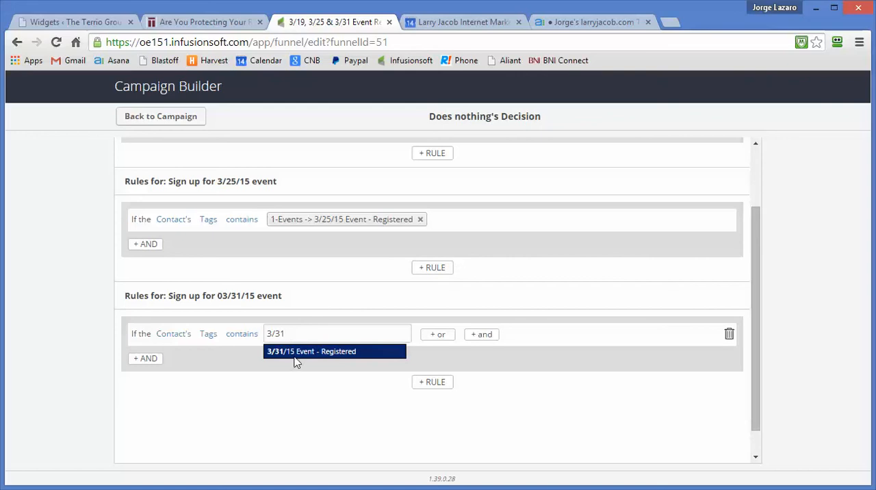
pyautogui.click(297, 357)
pyautogui.moveTo(296, 335)
pyautogui.click(296, 355)
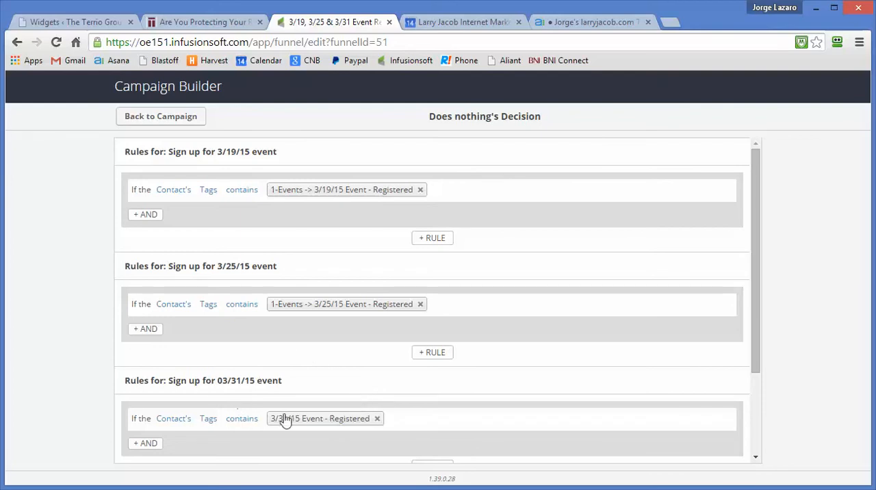
pyautogui.scroll(-3, 311, 421)
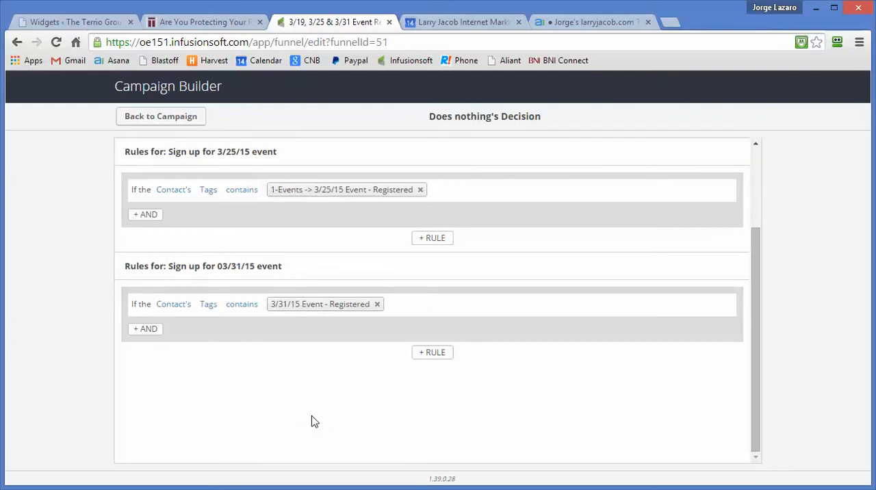
pyautogui.scroll(3, 311, 422)
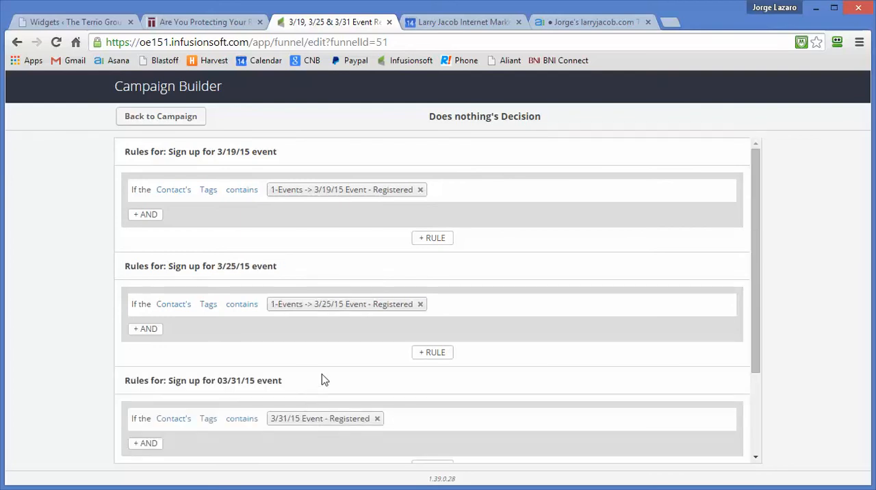
pyautogui.click(165, 121)
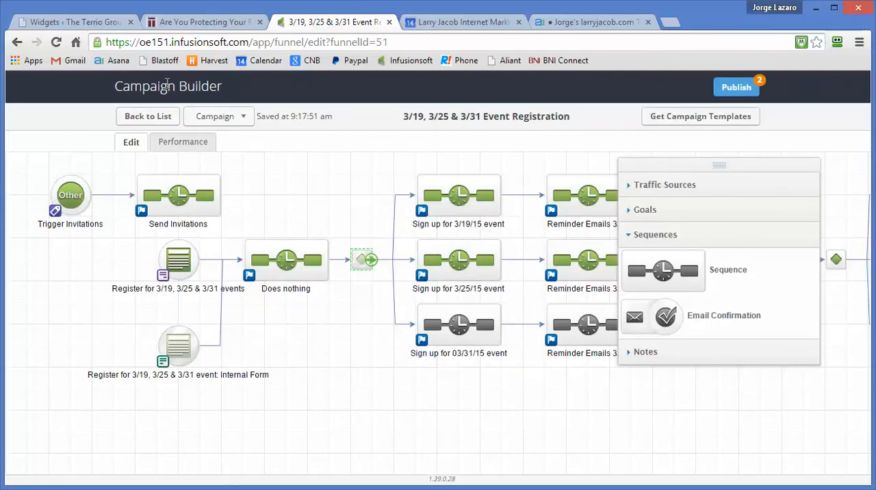
# Step: Open Infusionsoft in a new browser tab and bring up the list of tags in the CRM settings
pyautogui.click(671, 26)
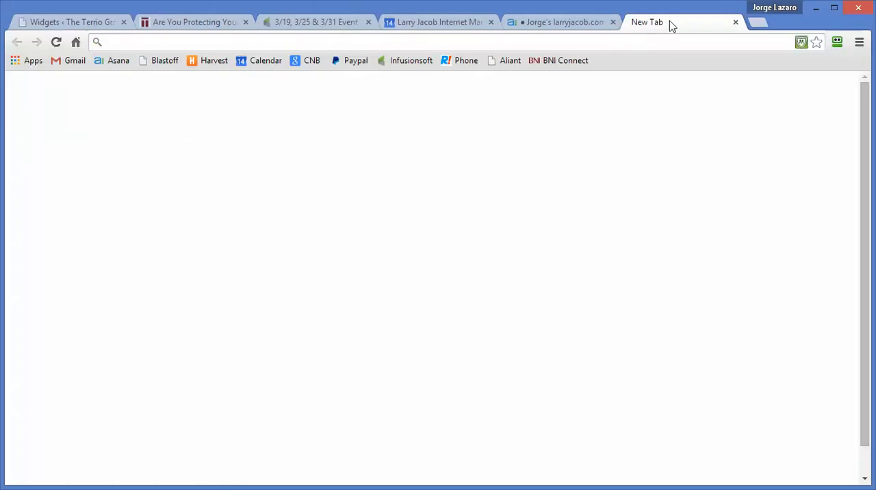
pyautogui.write('oe')
pyautogui.press('Return')
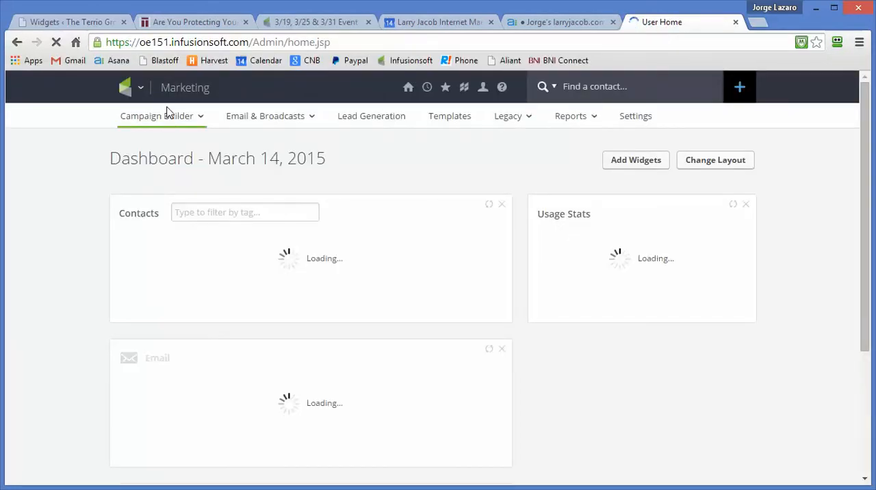
pyautogui.click(141, 90)
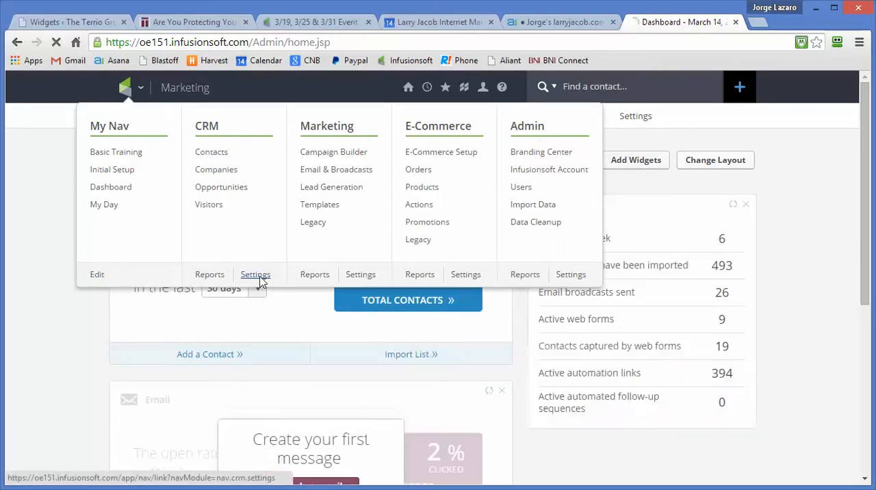
pyautogui.click(258, 277)
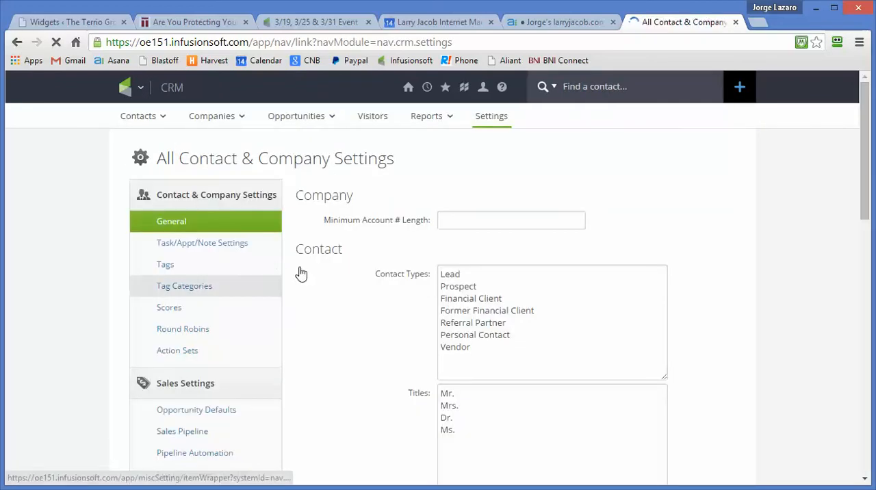
pyautogui.click(193, 266)
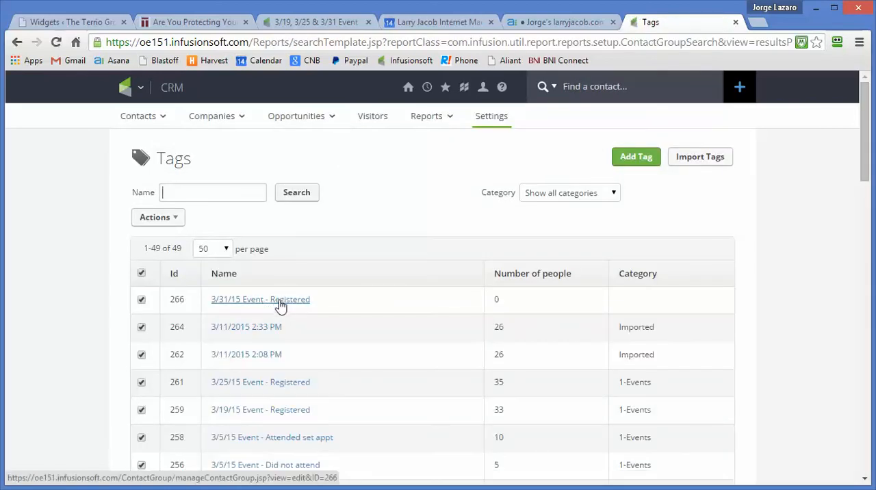
# Step: Assign the "3/31/15 Event - Registered" tag to the "1-Events" category and save it
pyautogui.click(281, 304)
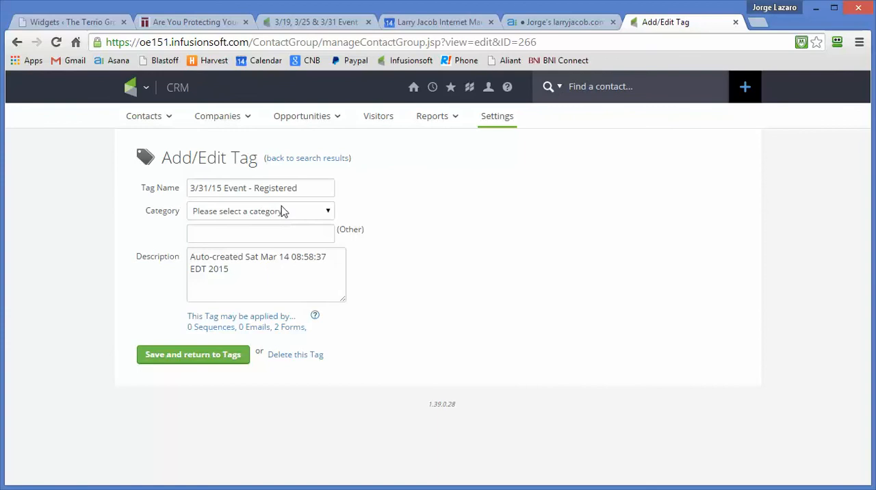
pyautogui.click(283, 210)
pyautogui.click(220, 252)
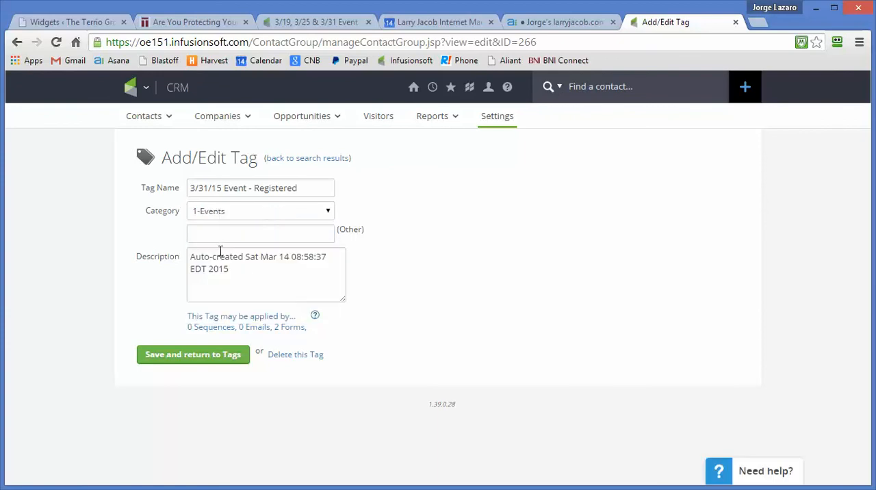
pyautogui.click(203, 366)
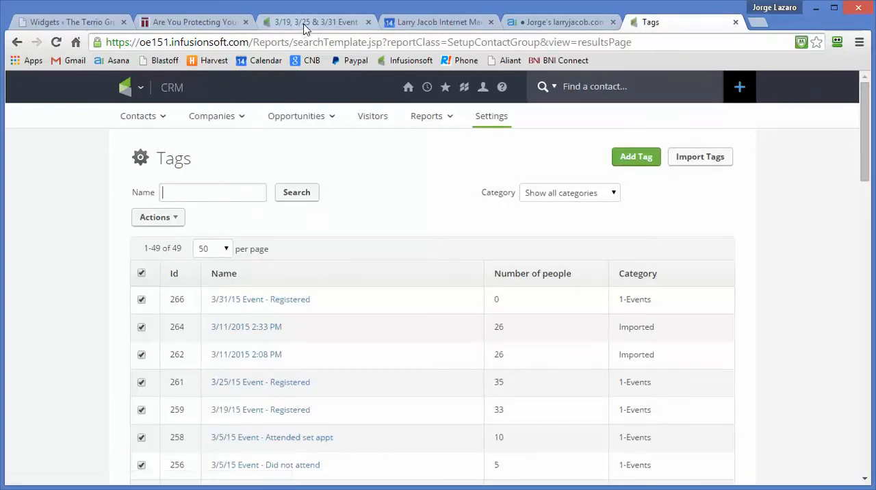
# Step: Check the tag category shown in the 03/31/15 rule of the "Does nothing" decision, and return to the campaign
pyautogui.click(309, 23)
pyautogui.doubleClick(364, 263)
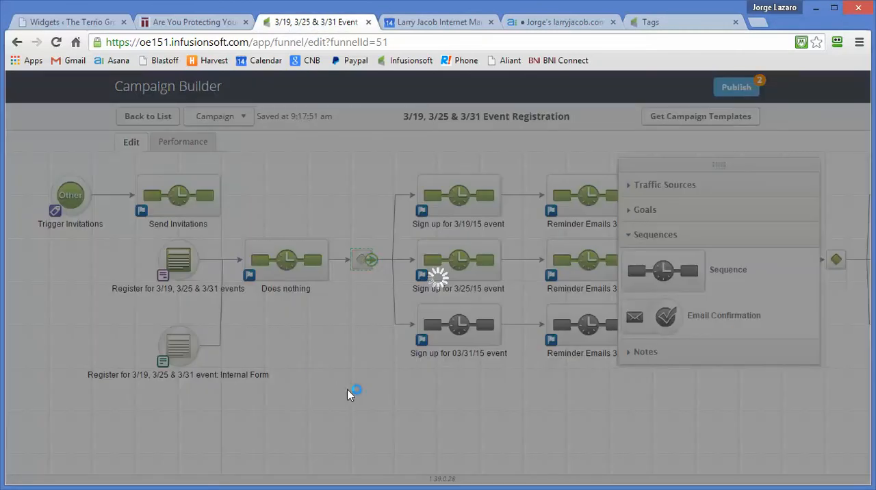
pyautogui.scroll(-1, 350, 394)
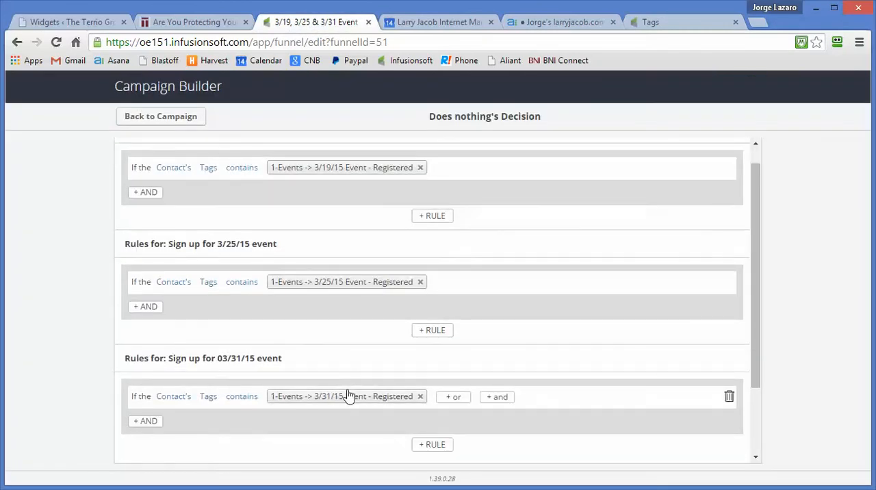
pyautogui.scroll(1, 349, 395)
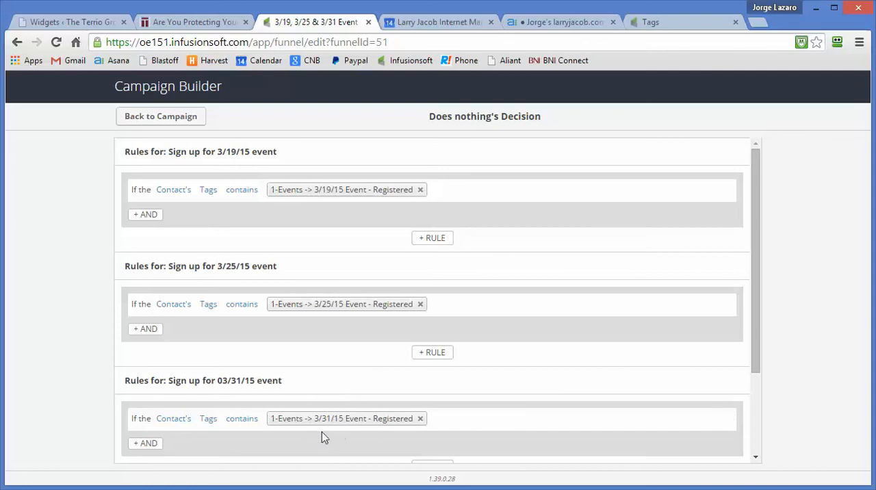
pyautogui.click(179, 117)
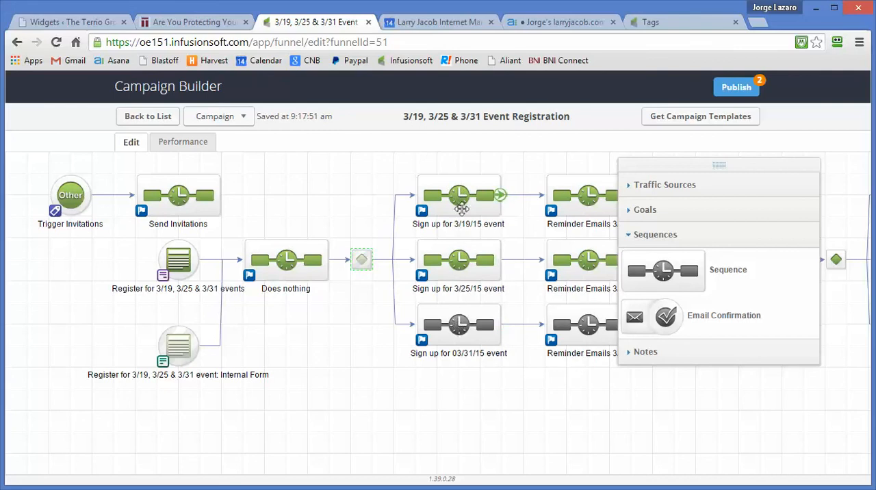
# Step: Review the event date and time in the confirmation email of the 3/25/15 sign-up sequence, and return to the campaign
pyautogui.doubleClick(460, 267)
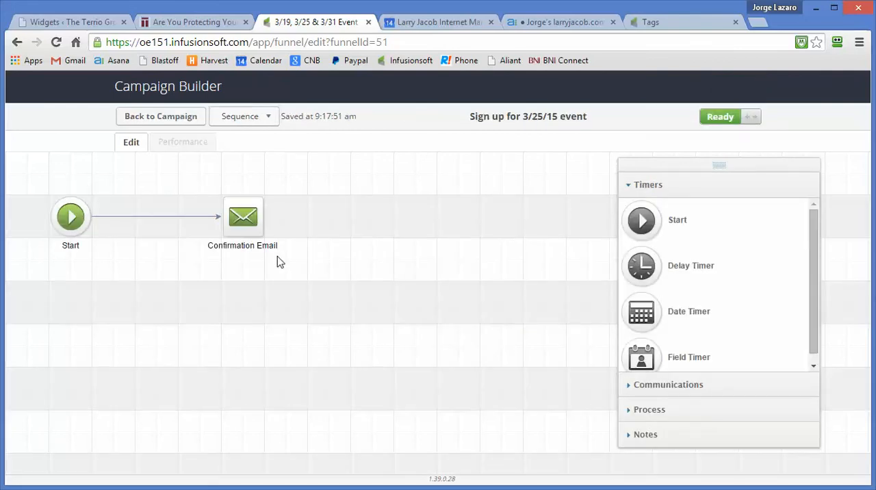
pyautogui.doubleClick(248, 228)
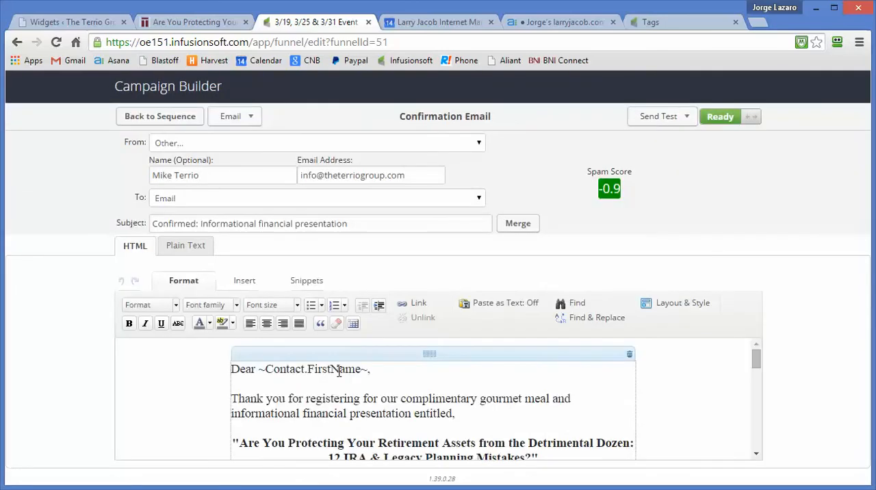
pyautogui.scroll(-1, 338, 371)
pyautogui.scroll(1, 338, 372)
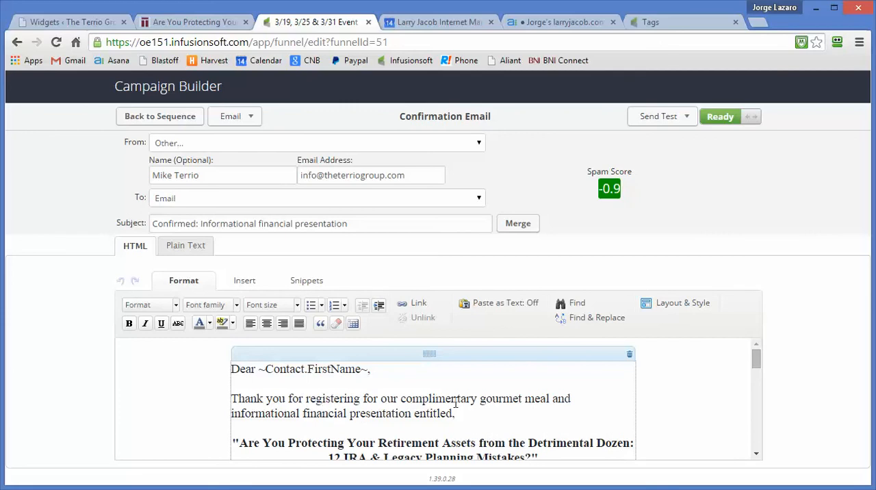
pyautogui.scroll(-1, 455, 403)
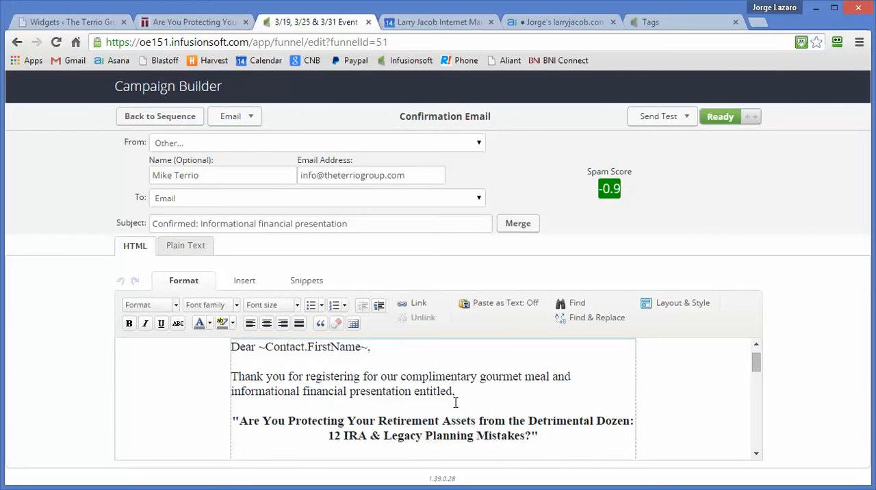
pyautogui.scroll(-3, 455, 403)
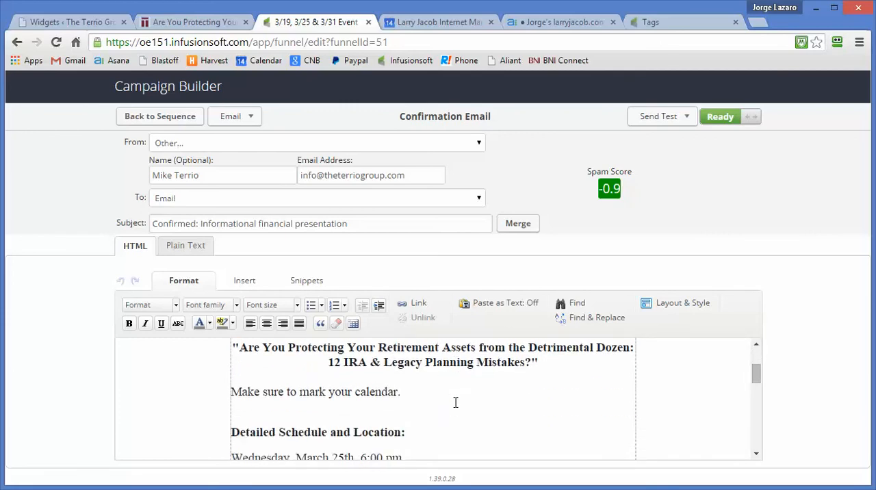
pyautogui.scroll(-1, 455, 403)
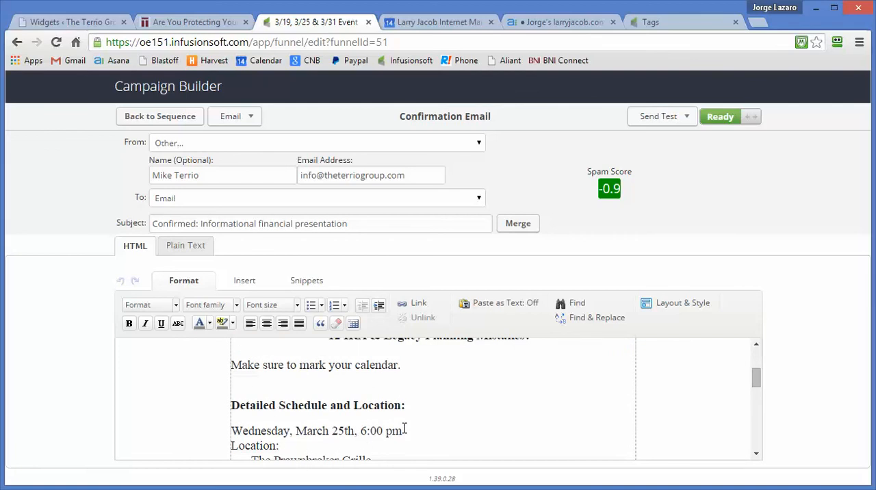
pyautogui.moveTo(402, 430); pyautogui.dragTo(233, 431)
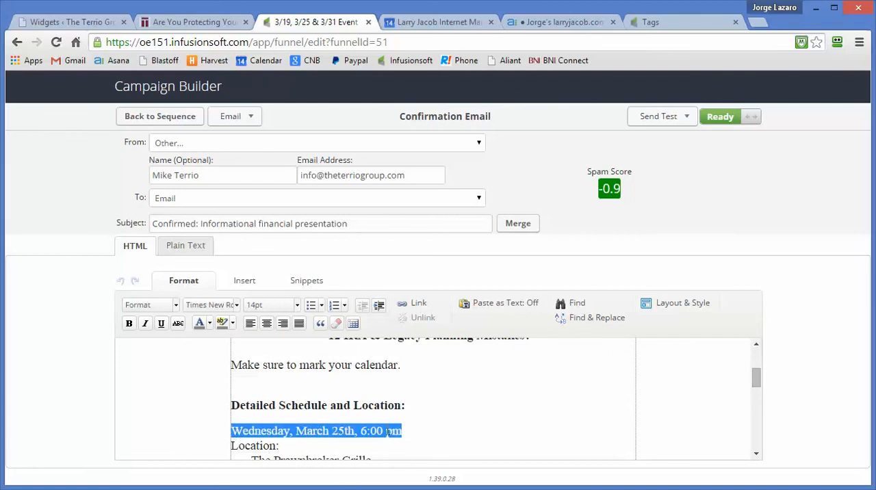
pyautogui.click(169, 118)
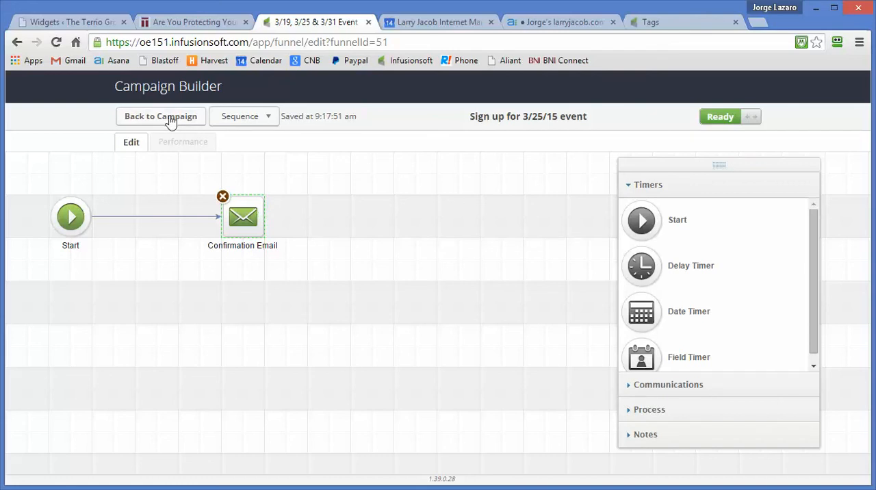
pyautogui.click(169, 118)
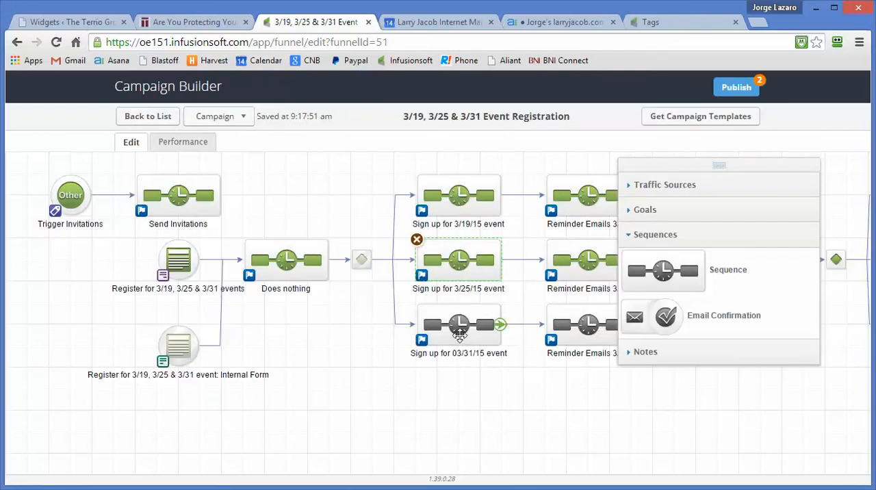
# Step: Review the schedule and location text in the confirmation email of the 03/31/15 sign-up sequence, and return to the campaign
pyautogui.doubleClick(459, 336)
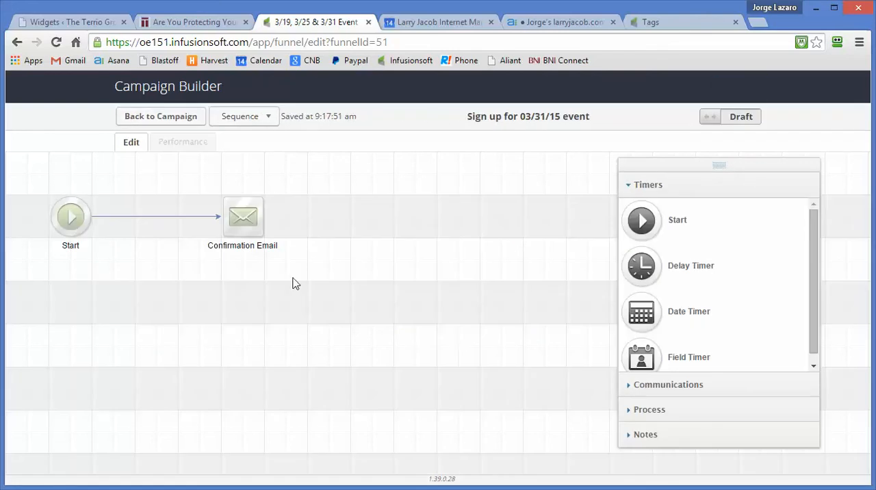
pyautogui.doubleClick(235, 221)
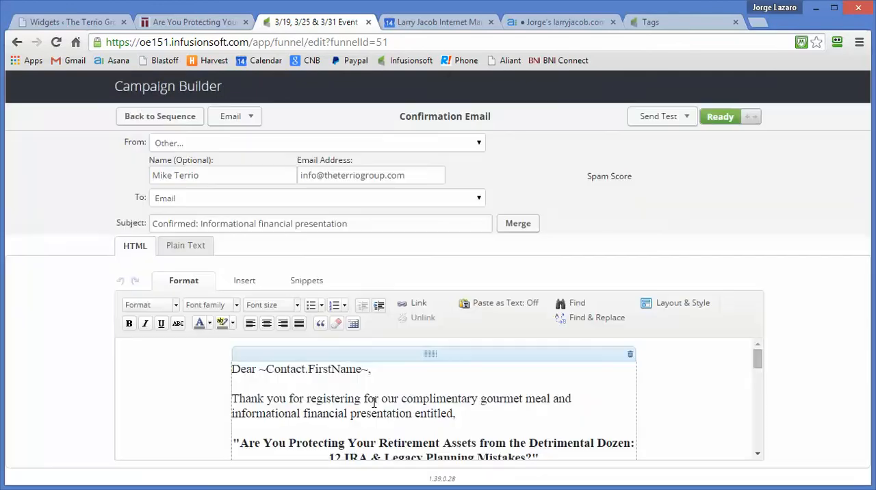
pyautogui.scroll(-2, 373, 402)
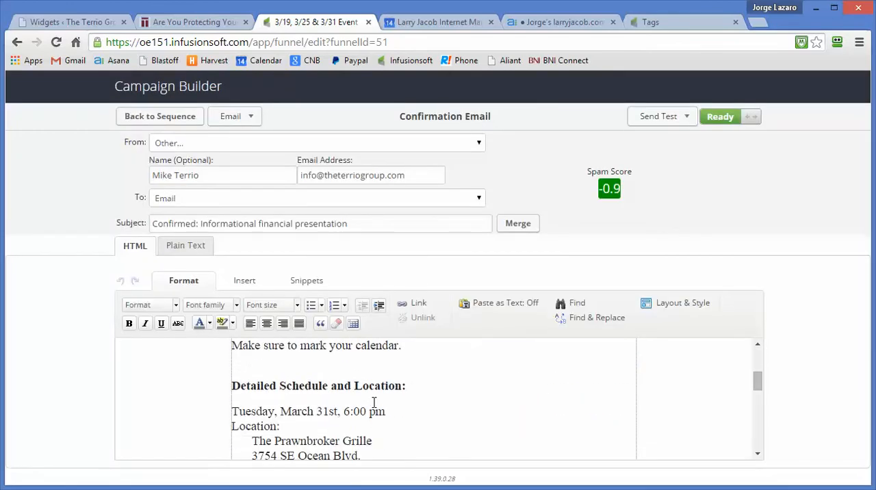
pyautogui.scroll(3, 373, 402)
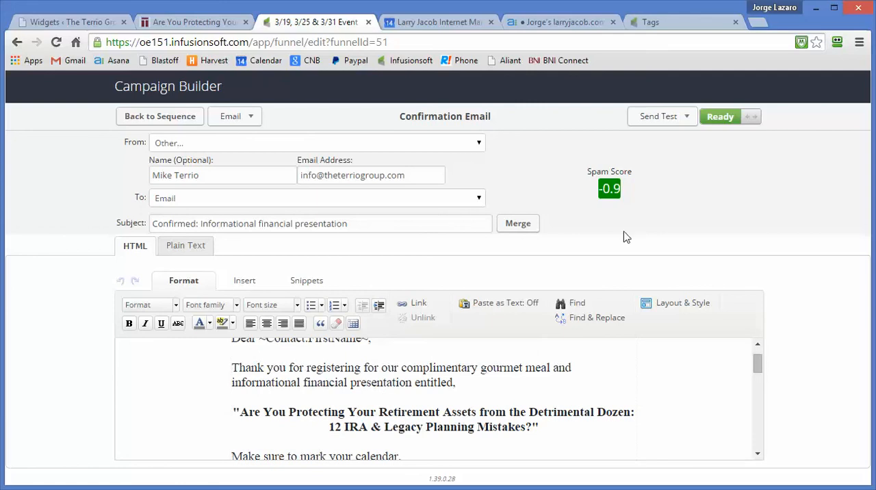
pyautogui.click(161, 117)
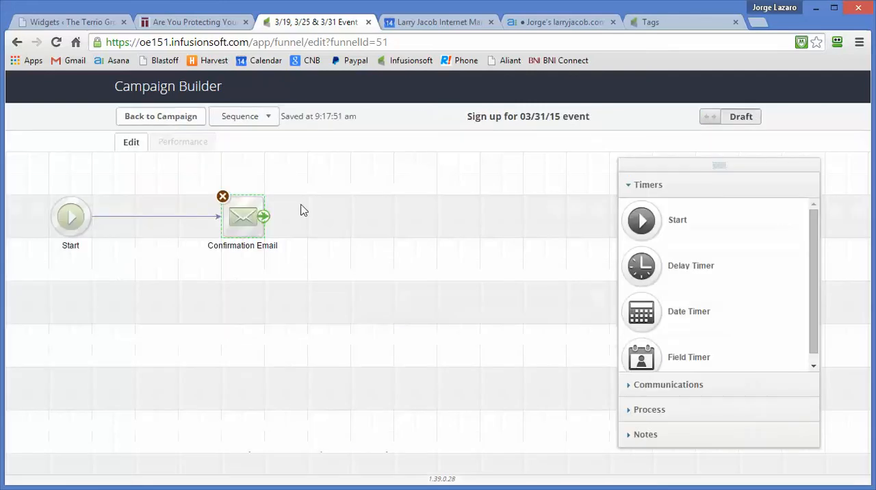
pyautogui.click(185, 117)
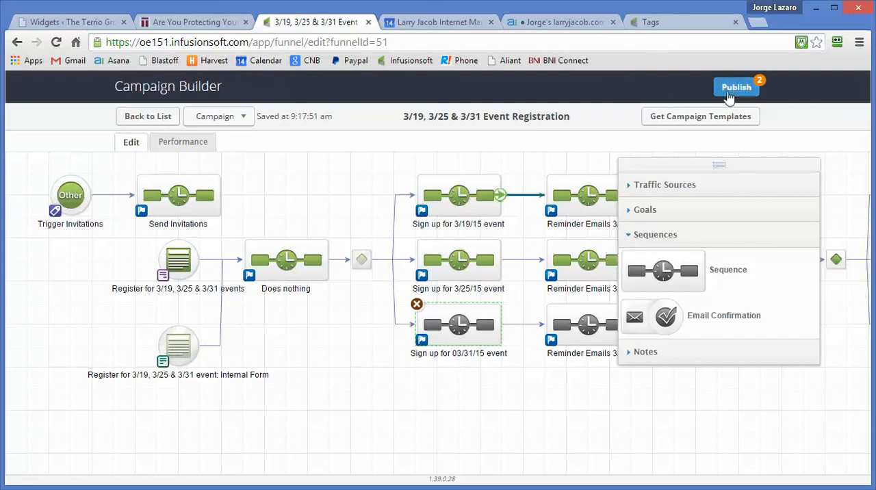
# Step: Mark the "Sign up for 03/31/15 event" sequence as Ready and return to the campaign
pyautogui.doubleClick(462, 325)
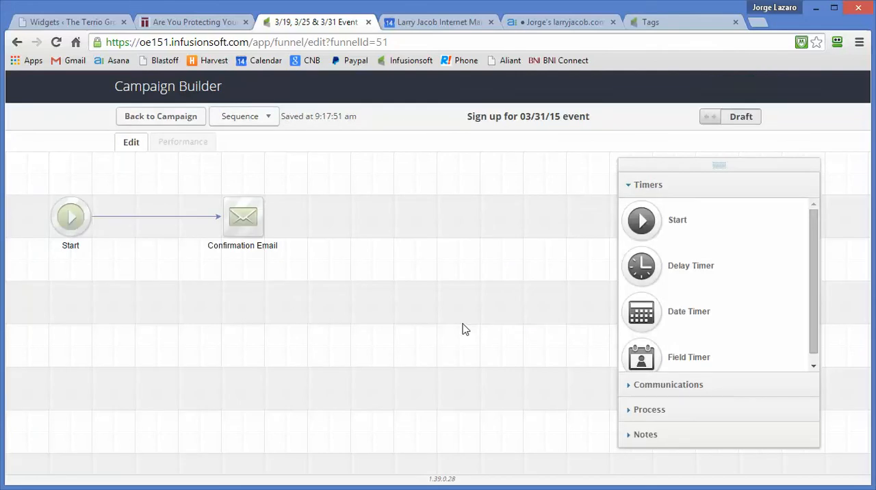
pyautogui.click(746, 121)
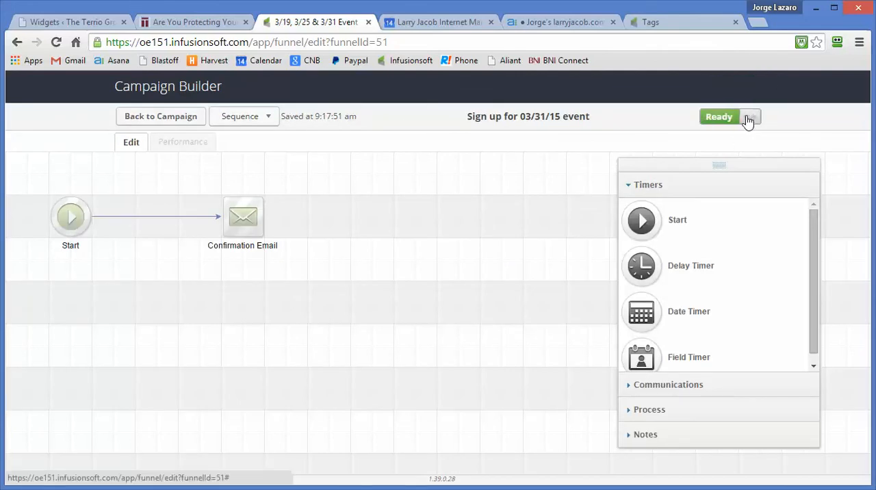
pyautogui.click(179, 118)
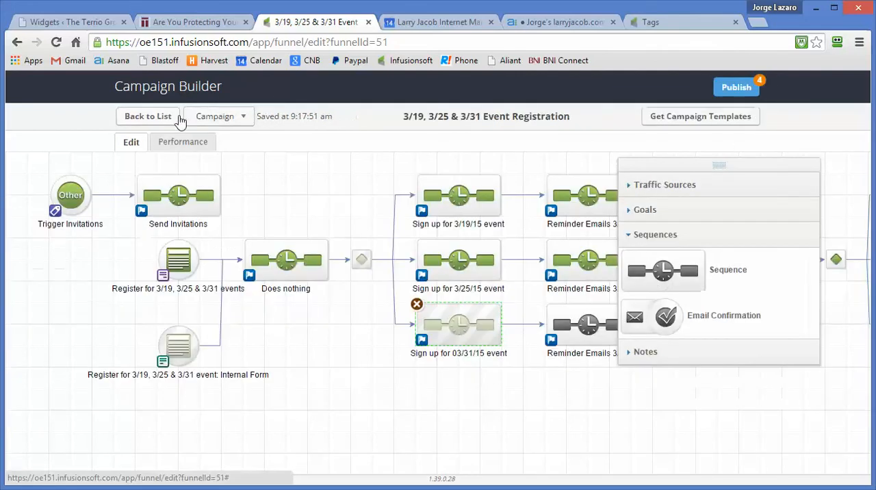
# Step: Check the timers and emails of the "Reminder Emails 3/31" sequence, mark it as Ready and return to the campaign
pyautogui.doubleClick(586, 326)
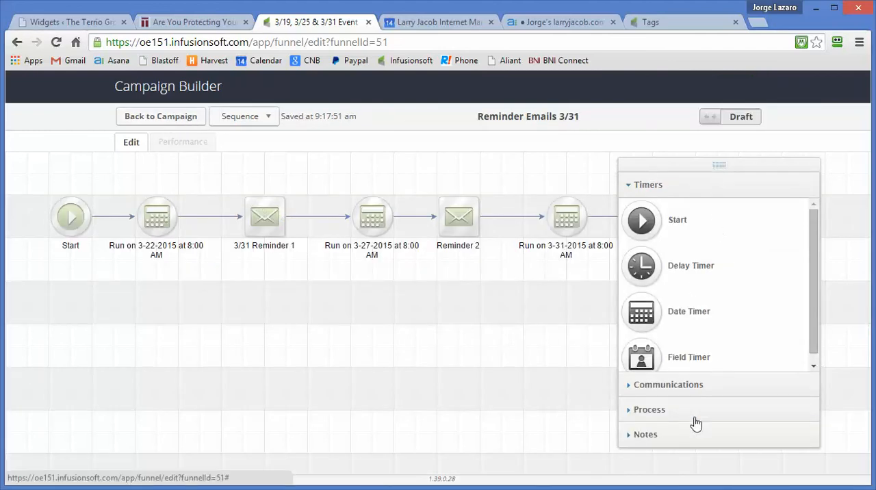
pyautogui.click(687, 442)
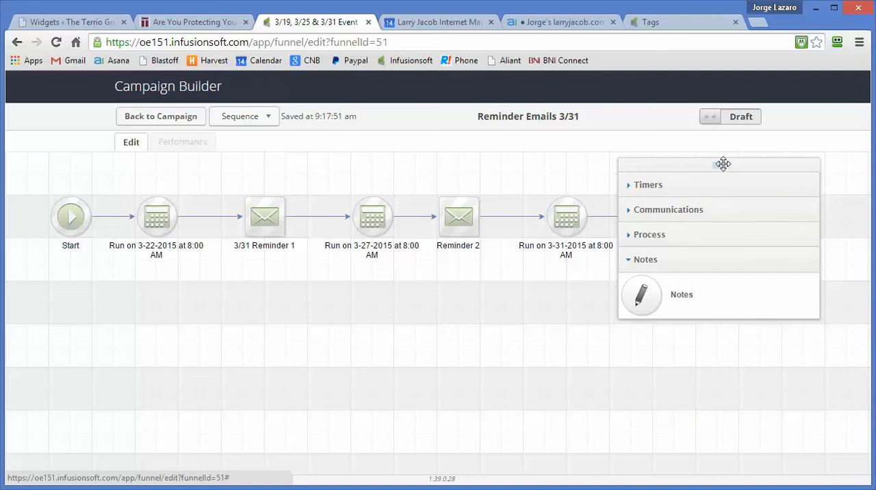
pyautogui.rightClick(721, 265)
pyautogui.click(689, 163)
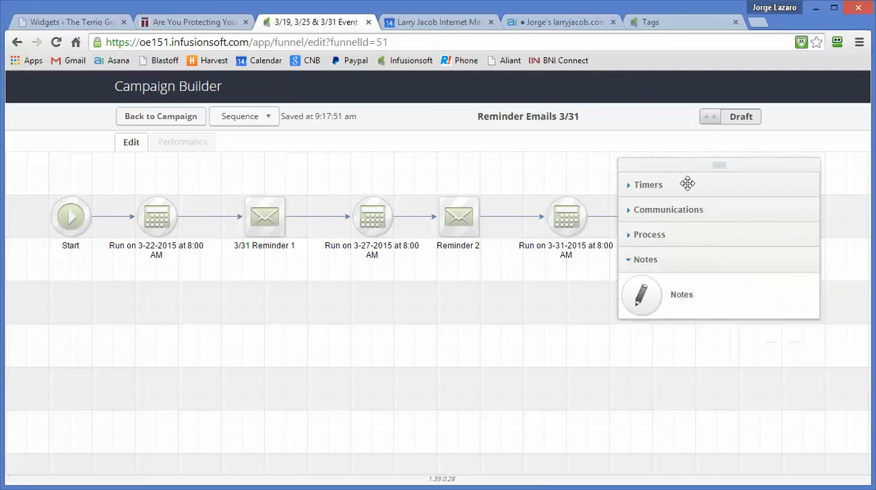
pyautogui.moveTo(689, 163); pyautogui.dragTo(684, 286)
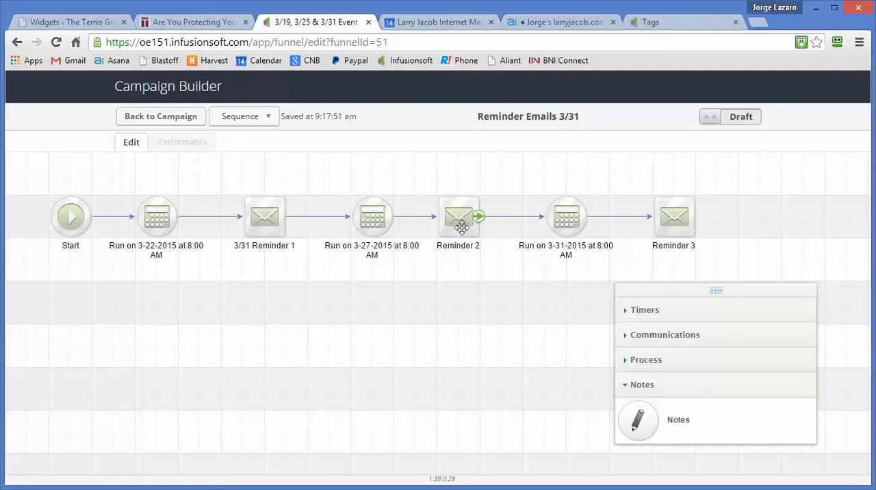
pyautogui.click(746, 122)
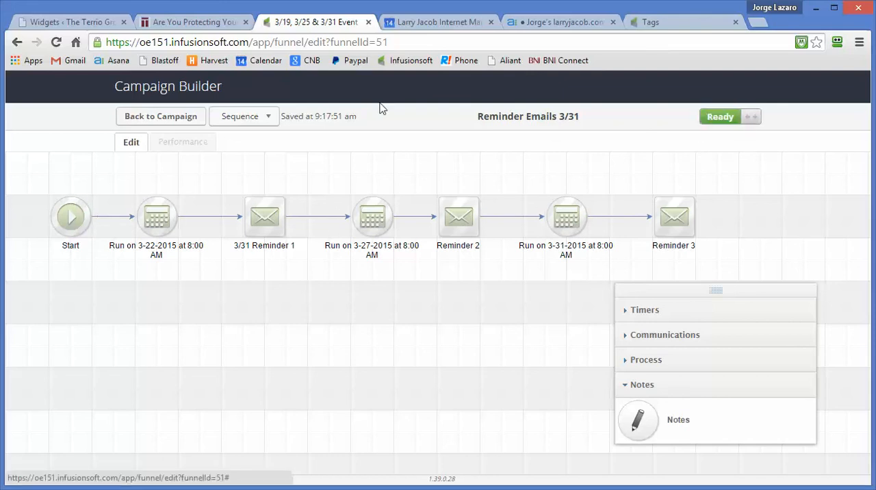
pyautogui.click(161, 116)
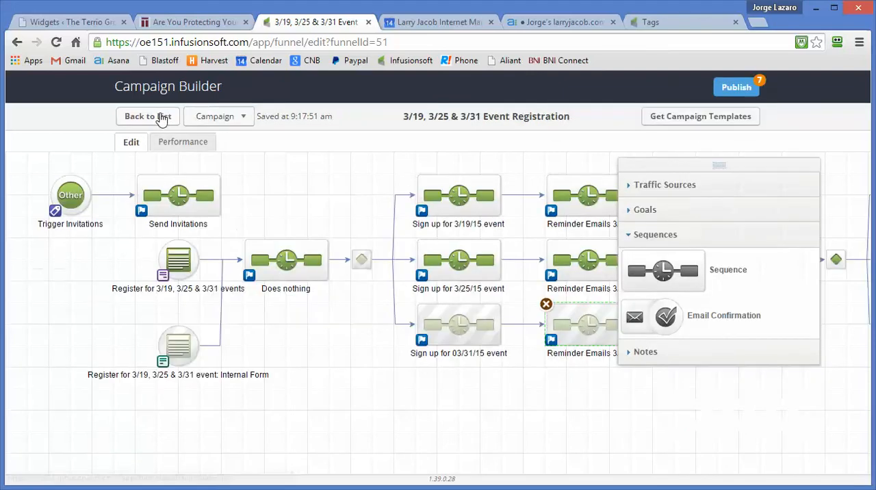
# Step: Review the run dates of the timers in the "Reminder Emails 3/25" sequence for comparison, and return to the campaign
pyautogui.rightClick(716, 167)
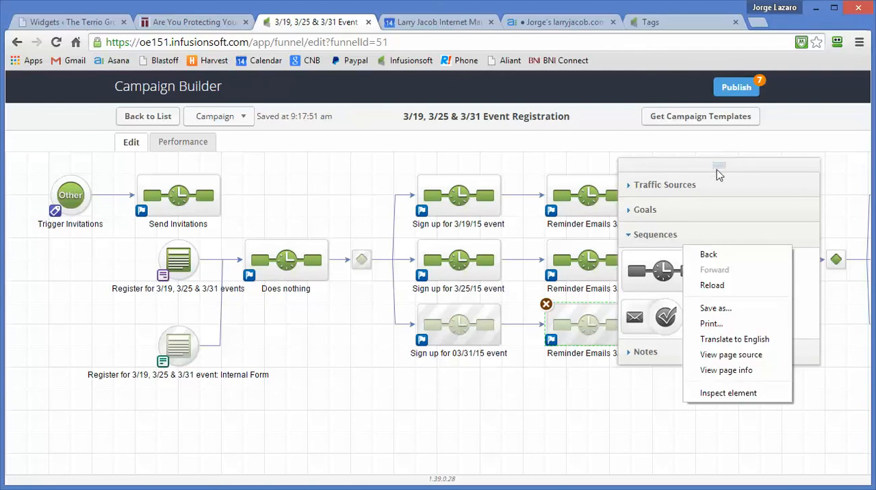
pyautogui.click(718, 179)
pyautogui.rightClick(690, 251)
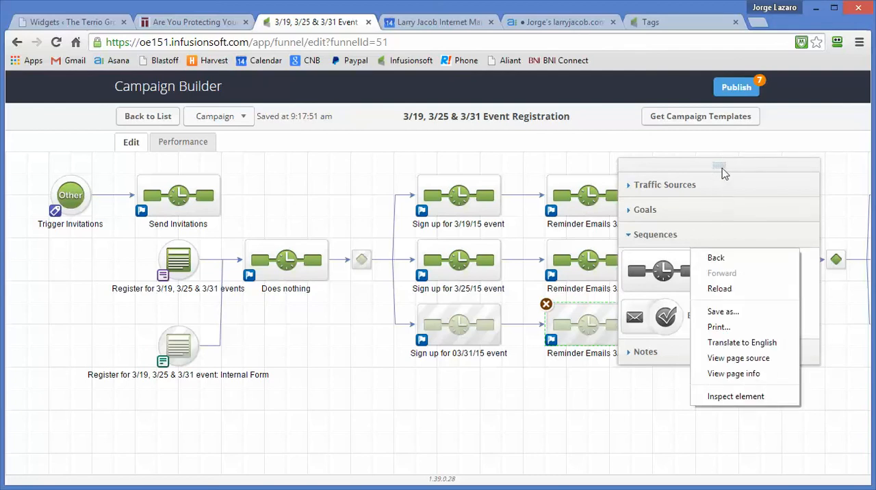
pyautogui.moveTo(717, 166); pyautogui.dragTo(803, 341)
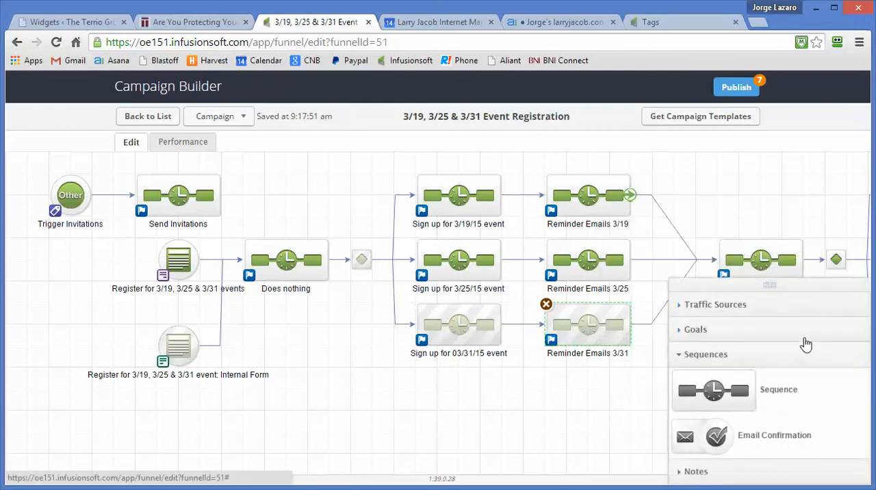
pyautogui.click(593, 252)
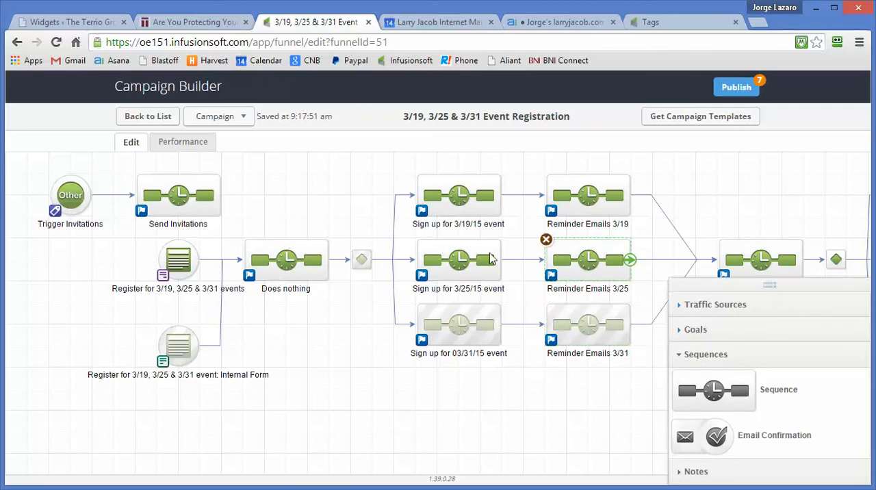
pyautogui.doubleClick(586, 259)
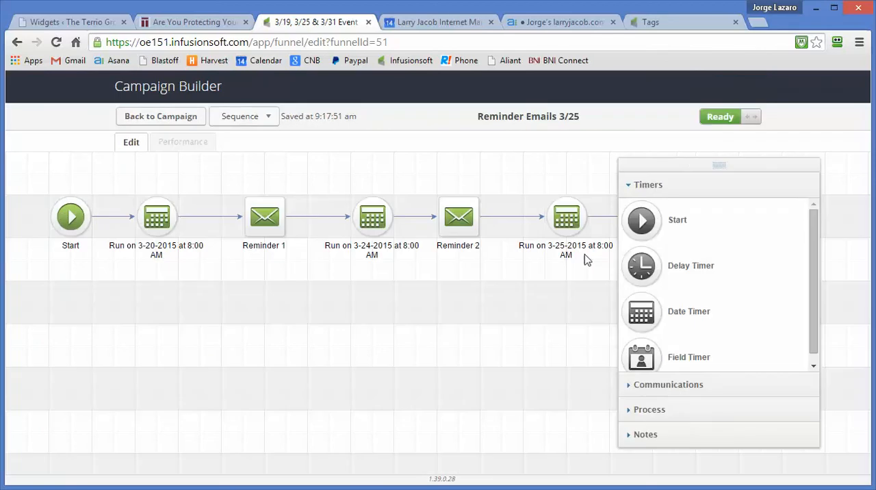
pyautogui.moveTo(673, 168); pyautogui.dragTo(696, 235)
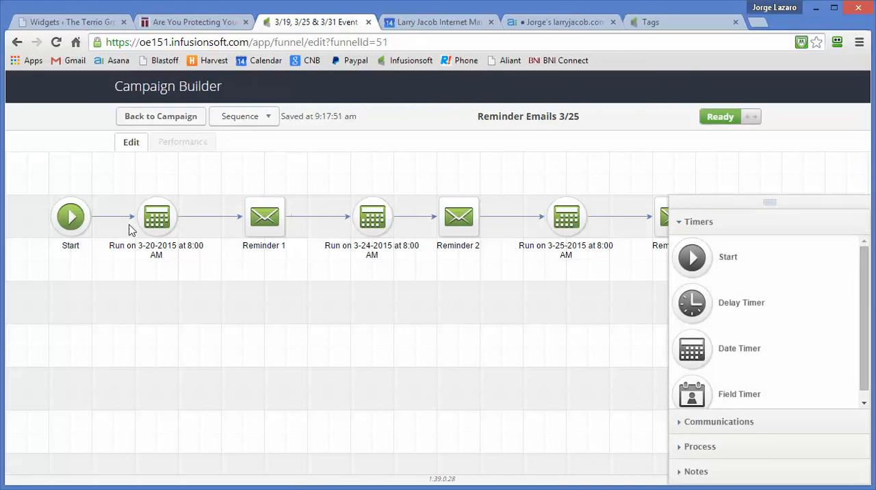
pyautogui.click(152, 115)
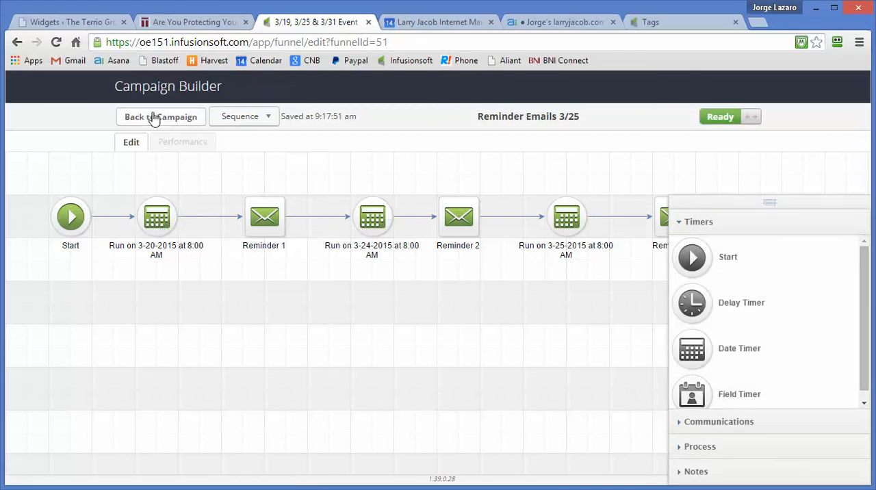
# Step: Review the schedule and location text of the Reminder 3 email in the "Reminder Emails 3/31" sequence, and return to the campaign
pyautogui.doubleClick(594, 322)
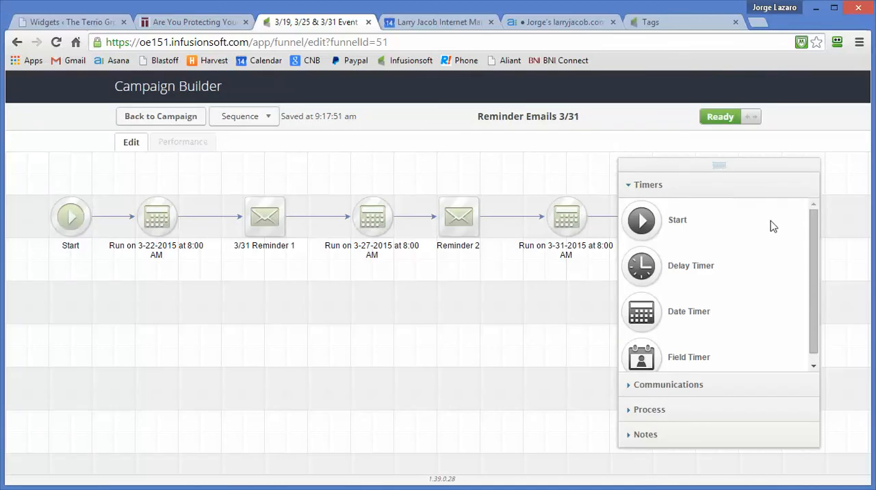
pyautogui.moveTo(772, 226); pyautogui.dragTo(761, 207)
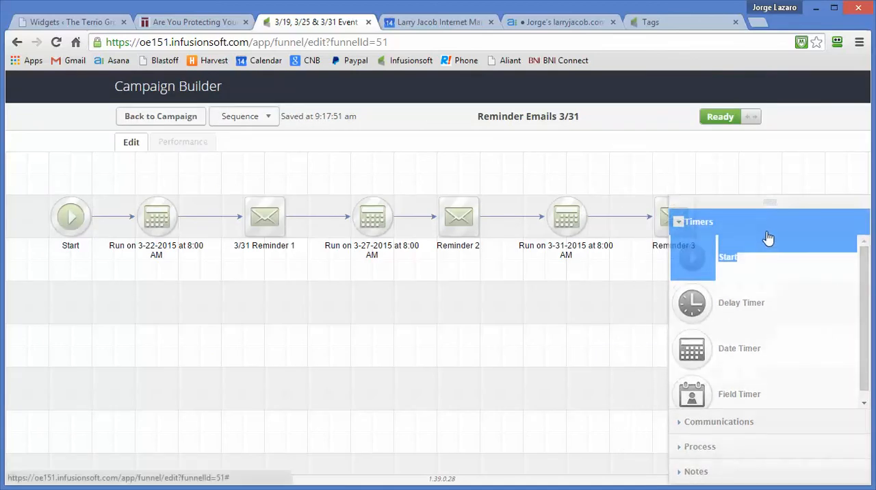
pyautogui.click(771, 465)
pyautogui.moveTo(770, 197); pyautogui.dragTo(739, 320)
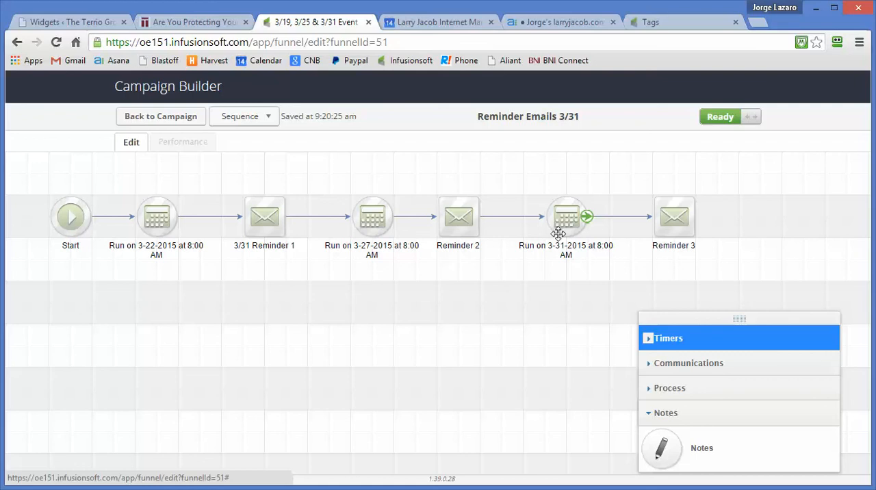
pyautogui.doubleClick(670, 219)
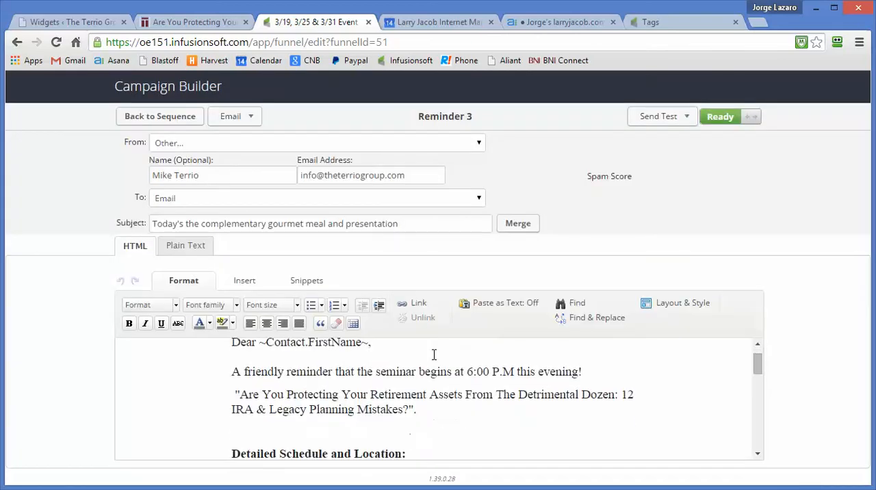
pyautogui.scroll(-3, 434, 355)
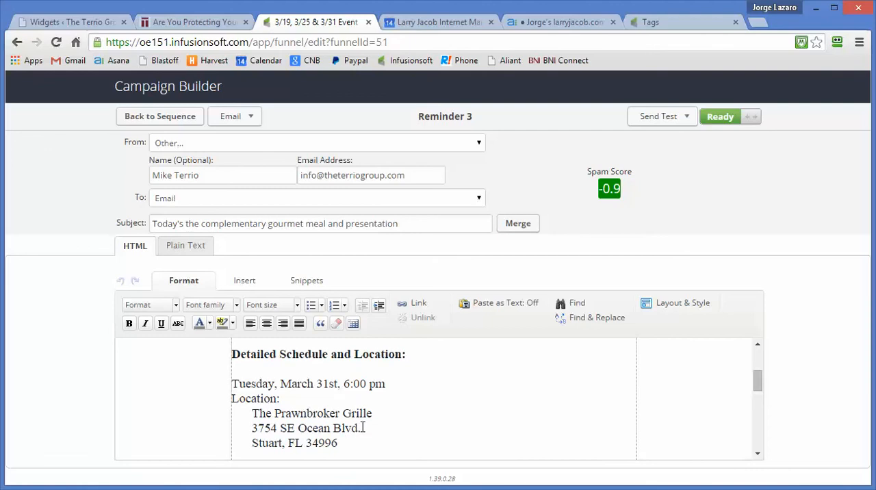
pyautogui.click(164, 117)
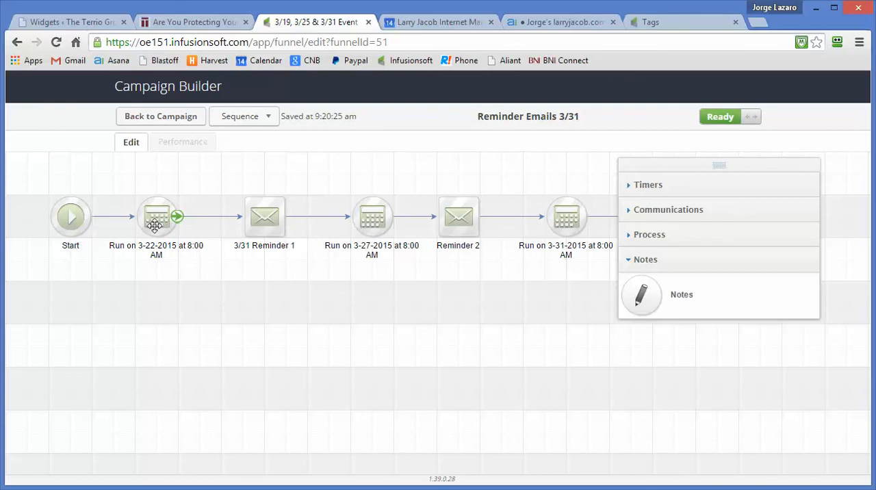
pyautogui.click(134, 117)
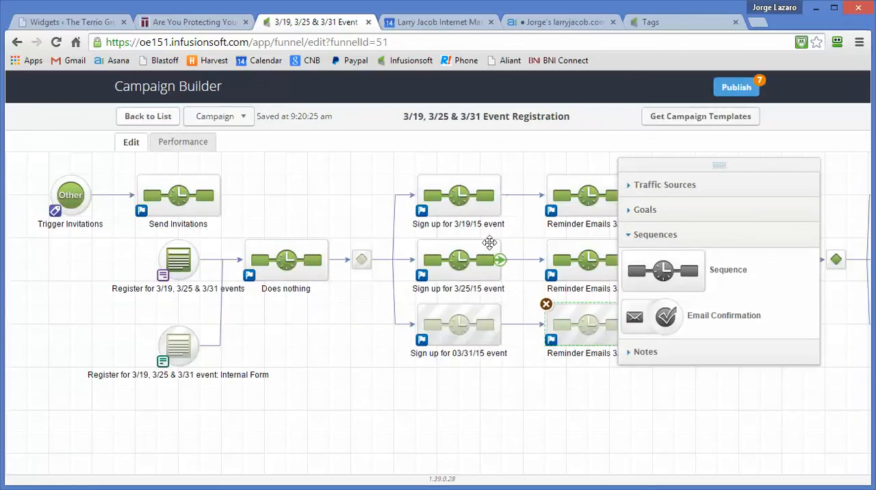
# Step: Publish the campaign's pending changes, including the 3/31 sequences and the internal registration form
pyautogui.moveTo(727, 165); pyautogui.dragTo(509, 226)
pyautogui.click(736, 88)
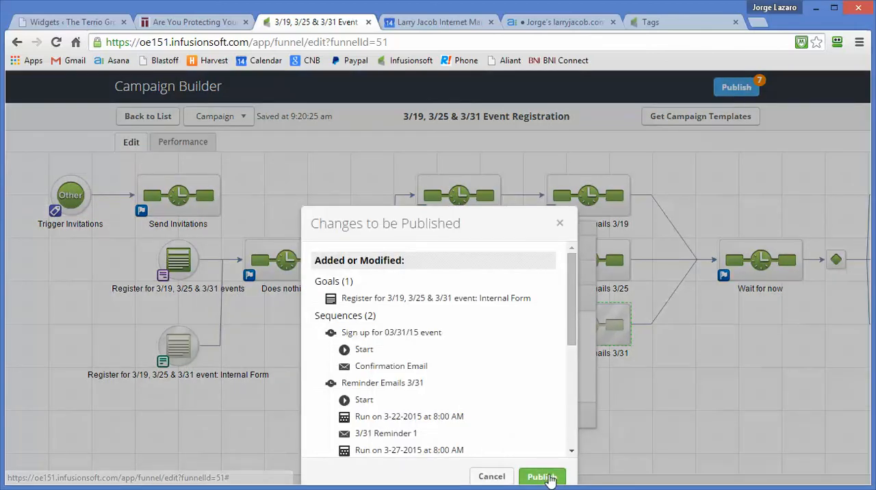
pyautogui.click(541, 477)
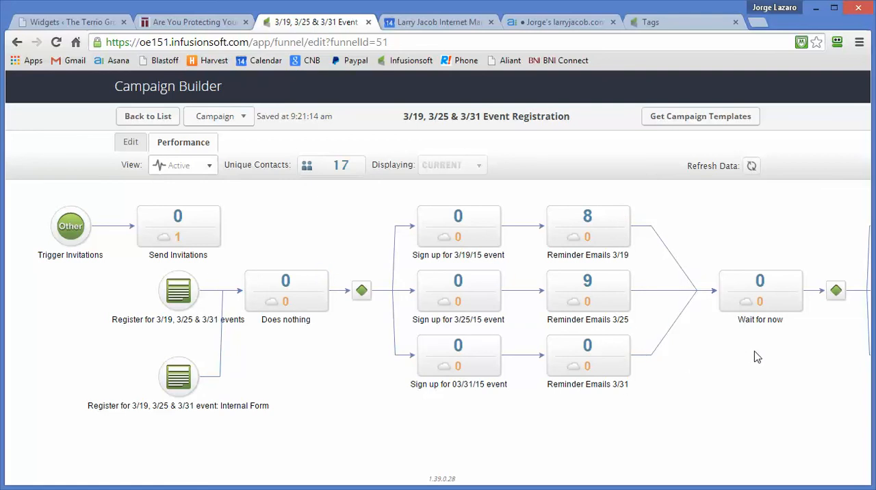
# Step: Look over the published campaign's contact counts in the performance view, and return to editing
pyautogui.moveTo(752, 357); pyautogui.dragTo(493, 369)
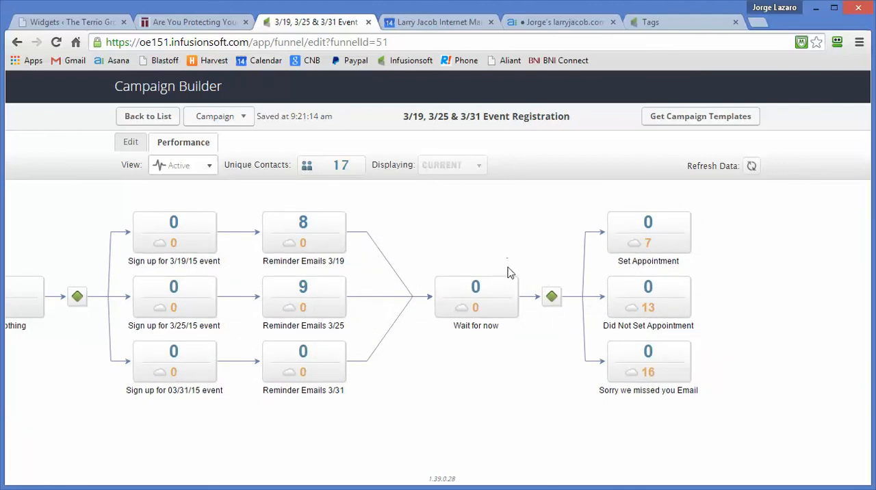
pyautogui.moveTo(490, 290)
pyautogui.click(130, 142)
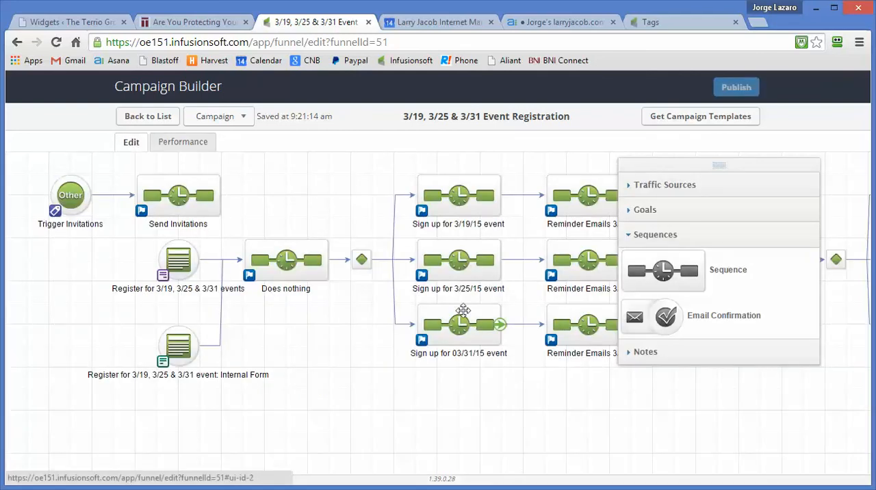
# Step: Check the run date of the timer in the "Wait for now" sequence, and return to the campaign
pyautogui.moveTo(537, 432); pyautogui.dragTo(275, 434)
pyautogui.moveTo(520, 251)
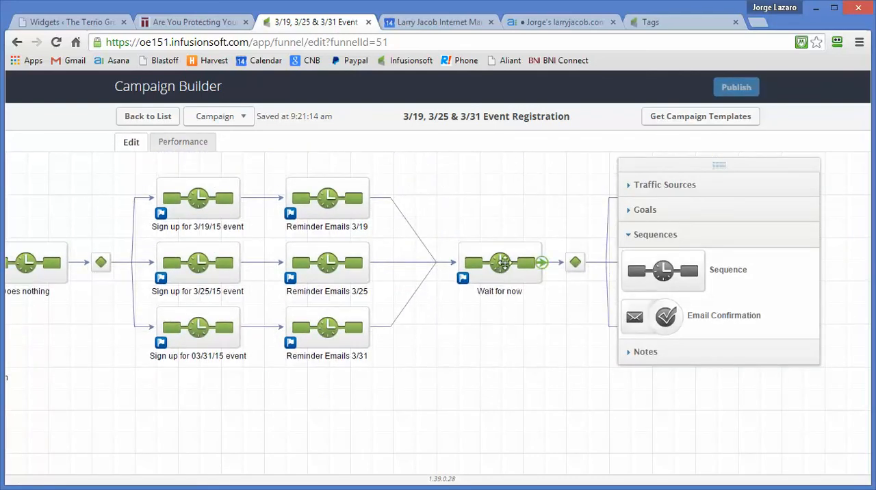
pyautogui.doubleClick(505, 265)
pyautogui.moveTo(161, 227)
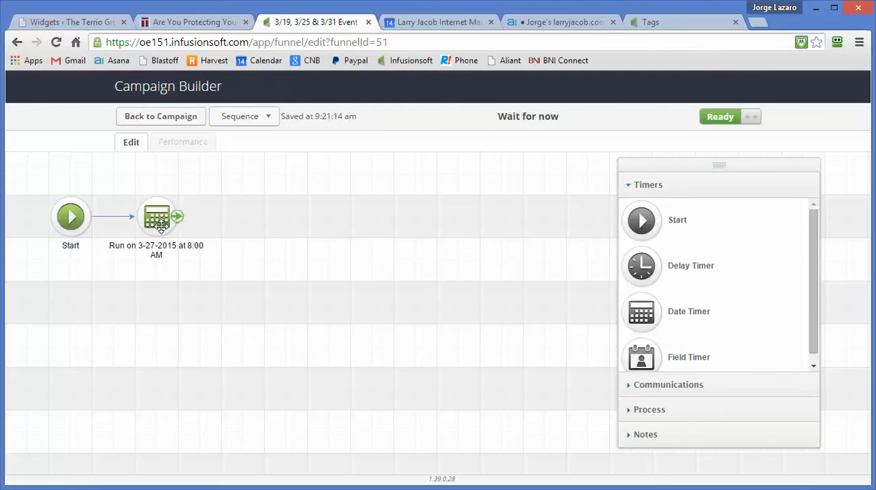
pyautogui.click(150, 120)
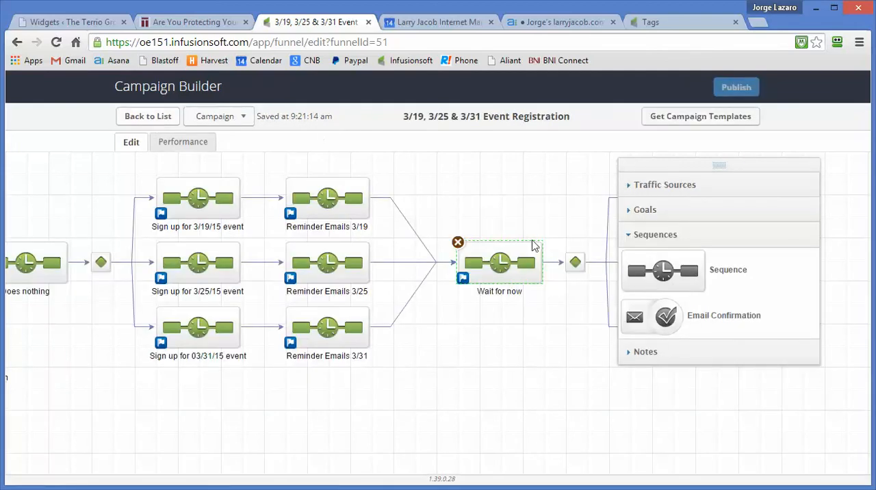
# Step: Move the floating tool palette clear of the three follow-up sequences after the "Wait for now" decision
pyautogui.moveTo(575, 260)
pyautogui.moveTo(761, 167); pyautogui.dragTo(812, 267)
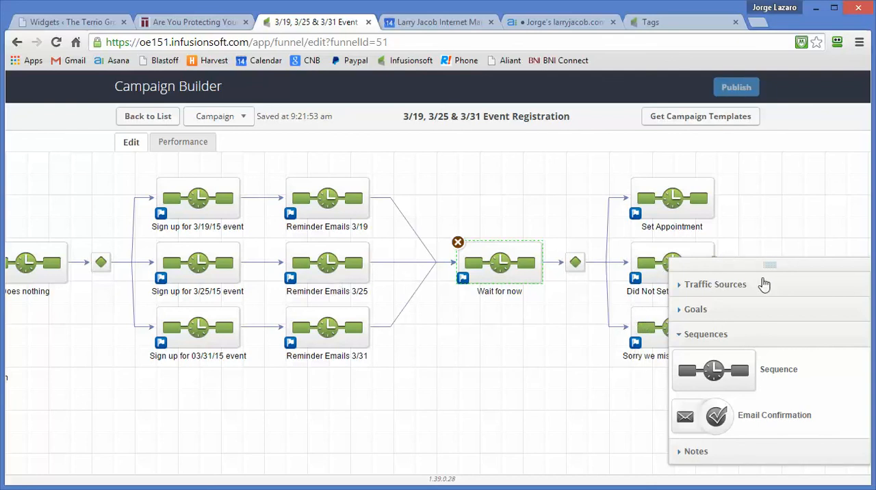
pyautogui.moveTo(777, 263); pyautogui.dragTo(772, 262)
pyautogui.moveTo(497, 258); pyautogui.dragTo(277, 239)
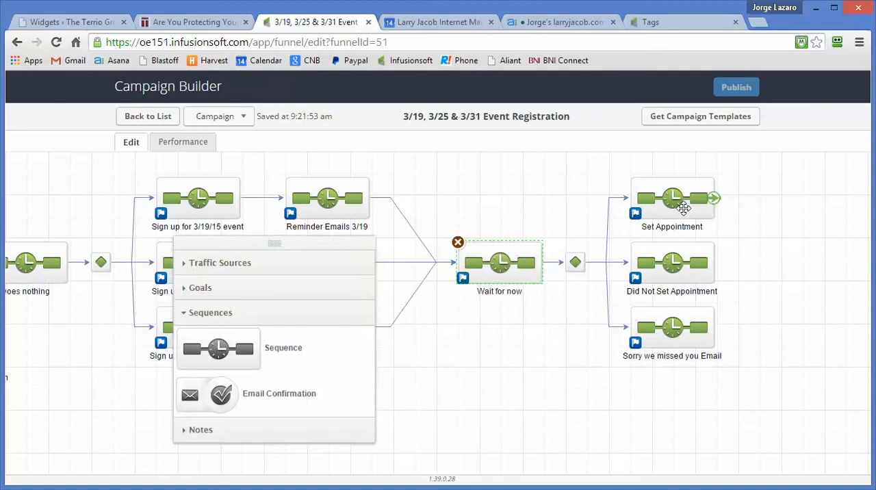